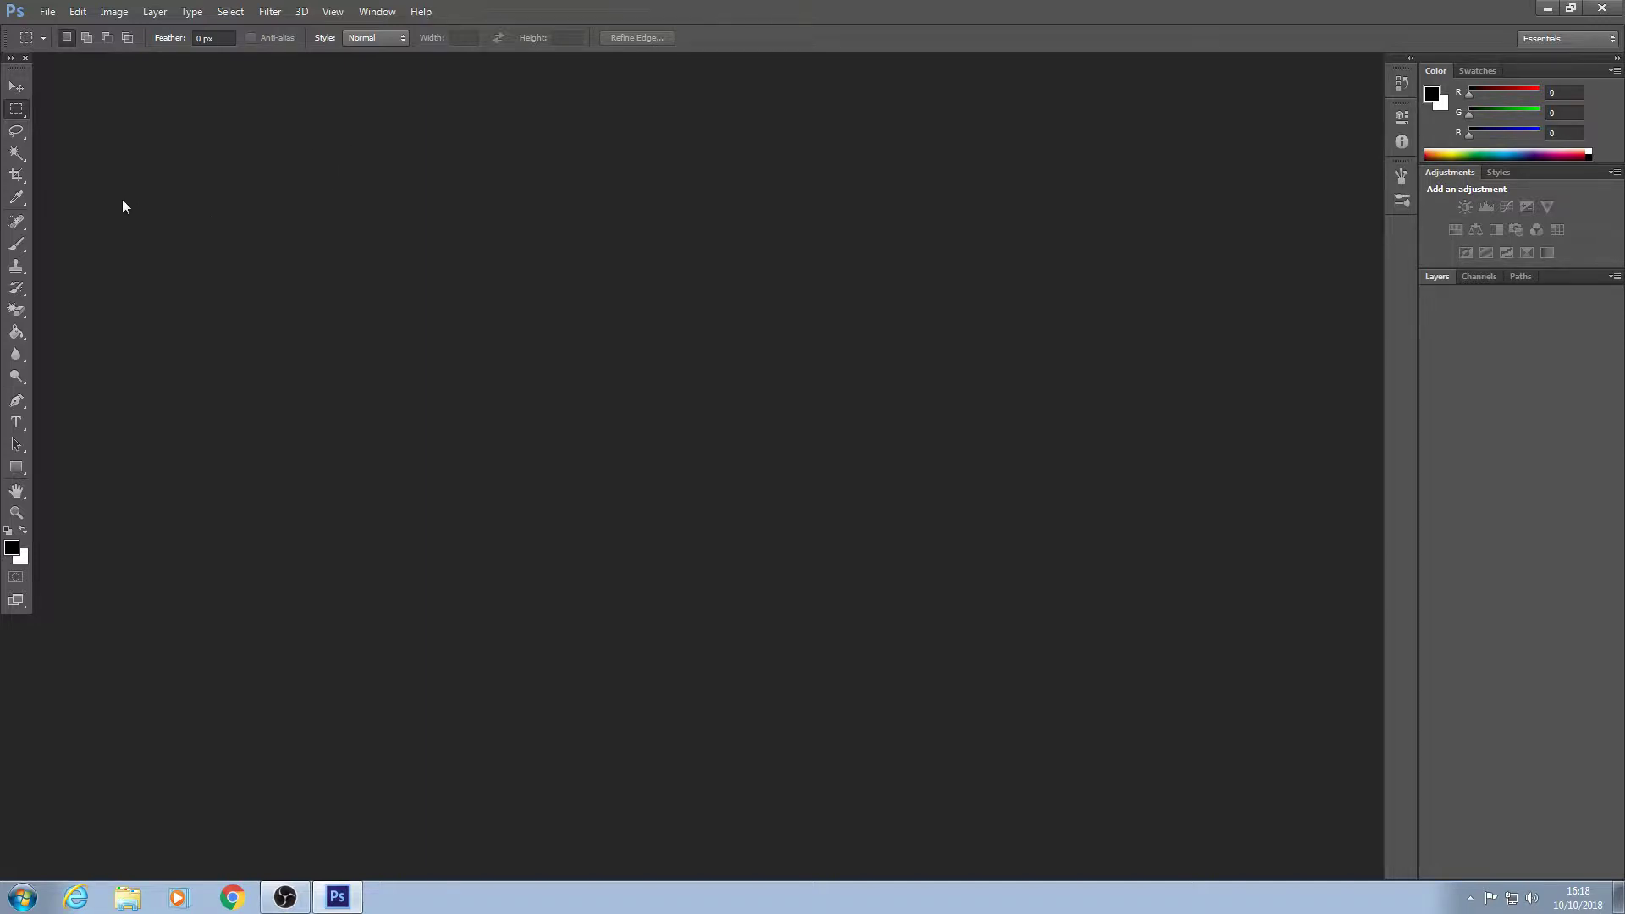
Create a new 800 × 600 px, 72 ppi document using the 800 px X 600 px preset.
click(77, 11)
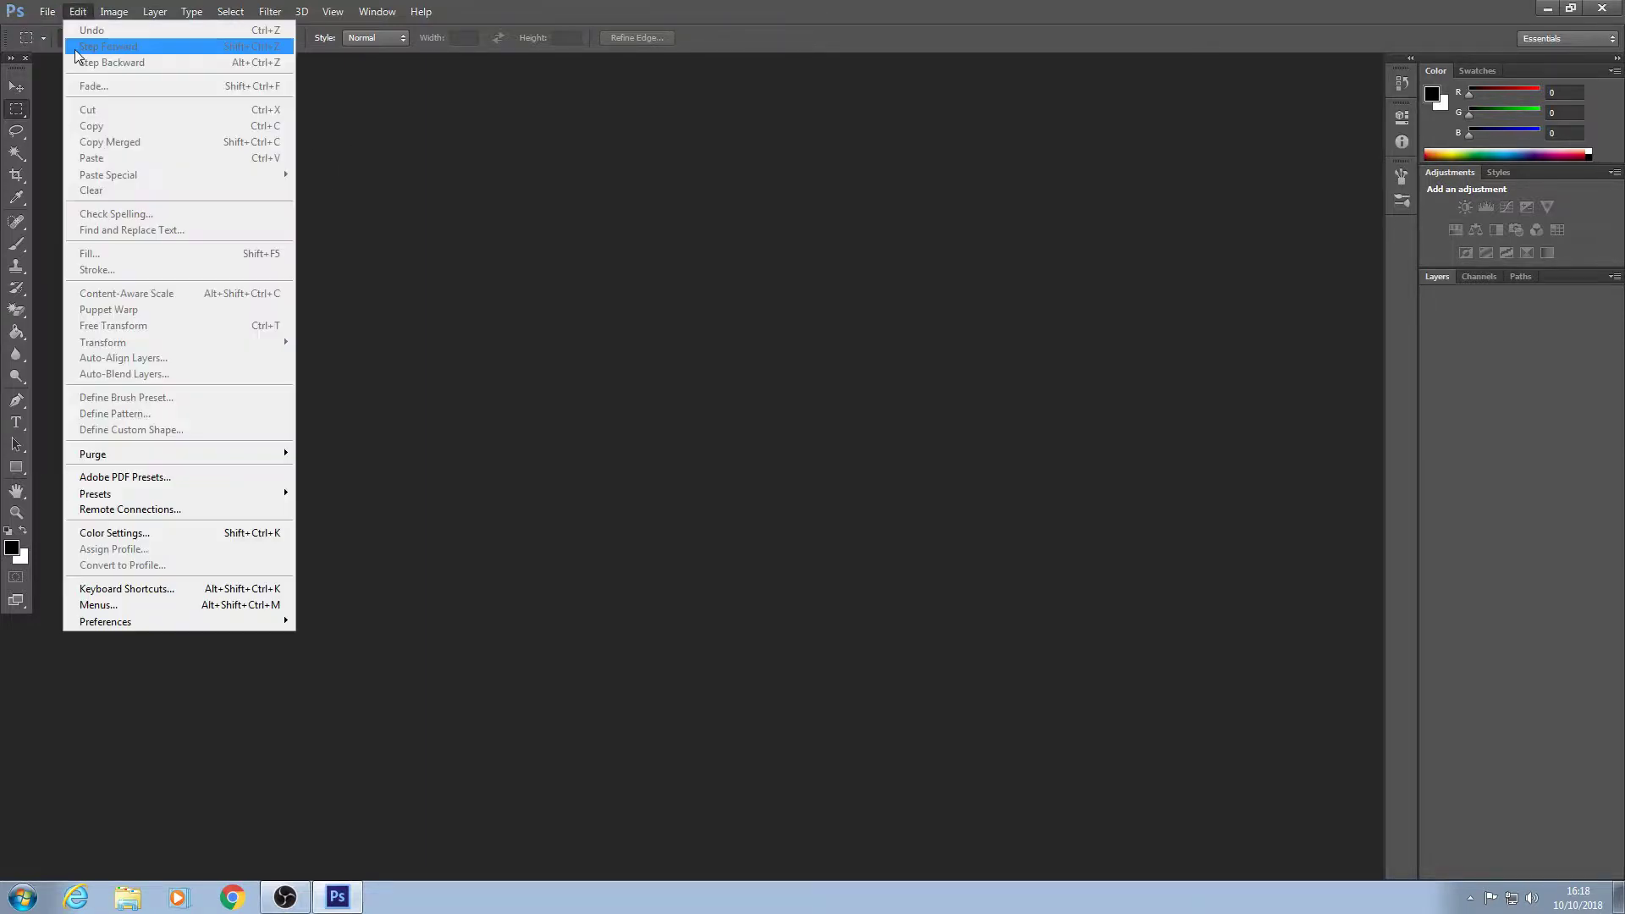
click(47, 11)
click(47, 11)
click(50, 29)
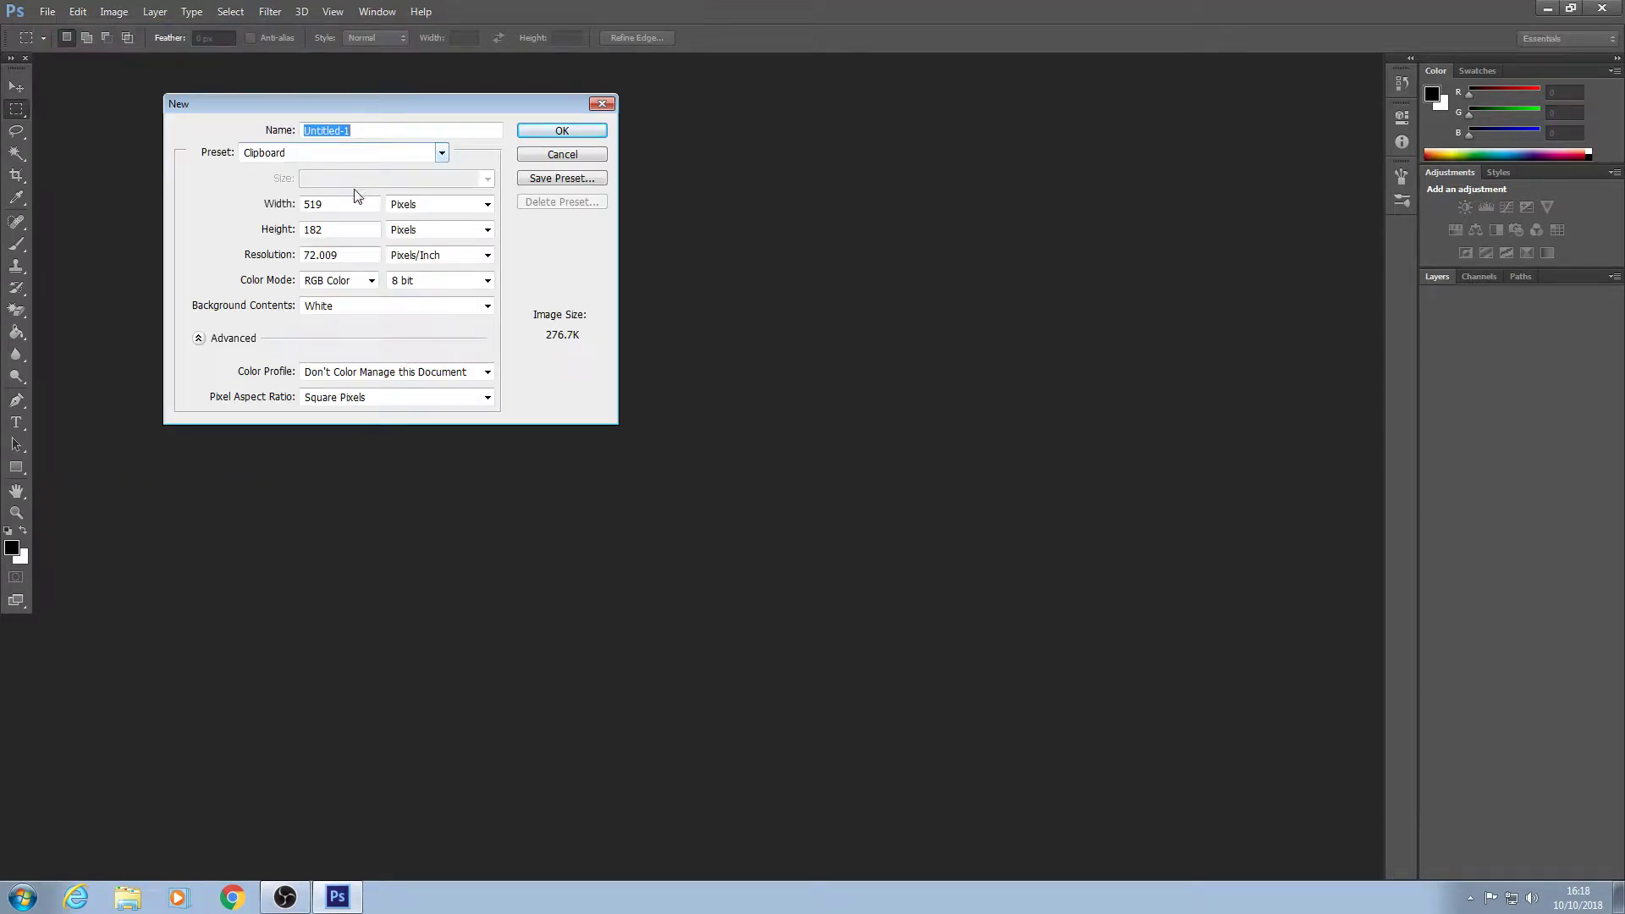
key(Tab)
key(Tab)
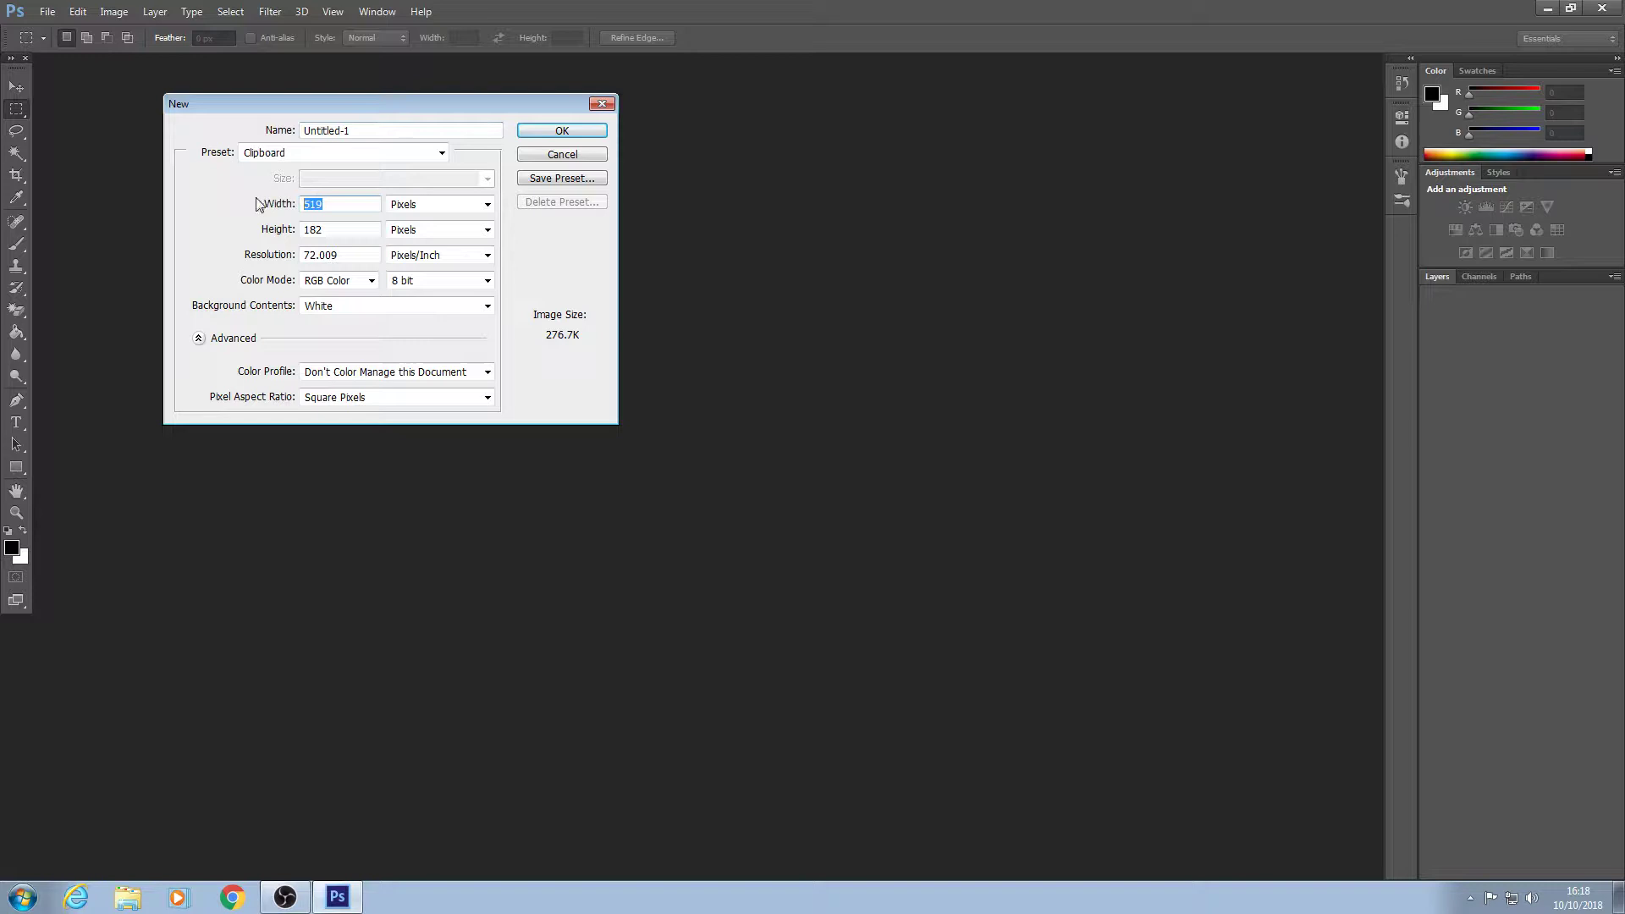
text(800)
key(Tab)
text(600)
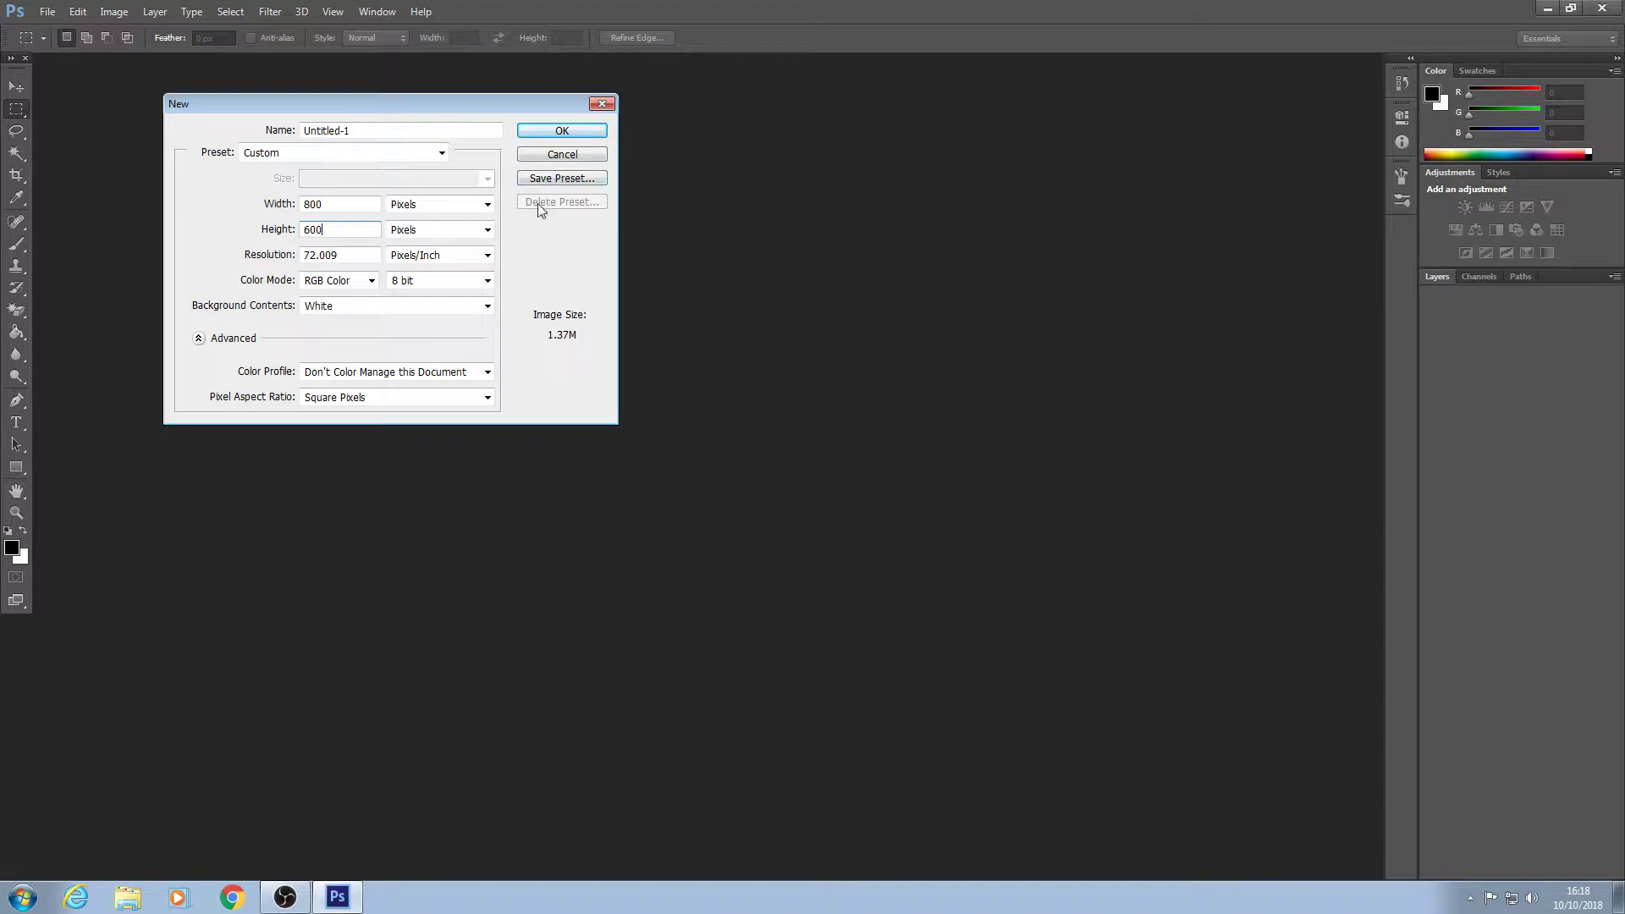
click(441, 152)
click(372, 212)
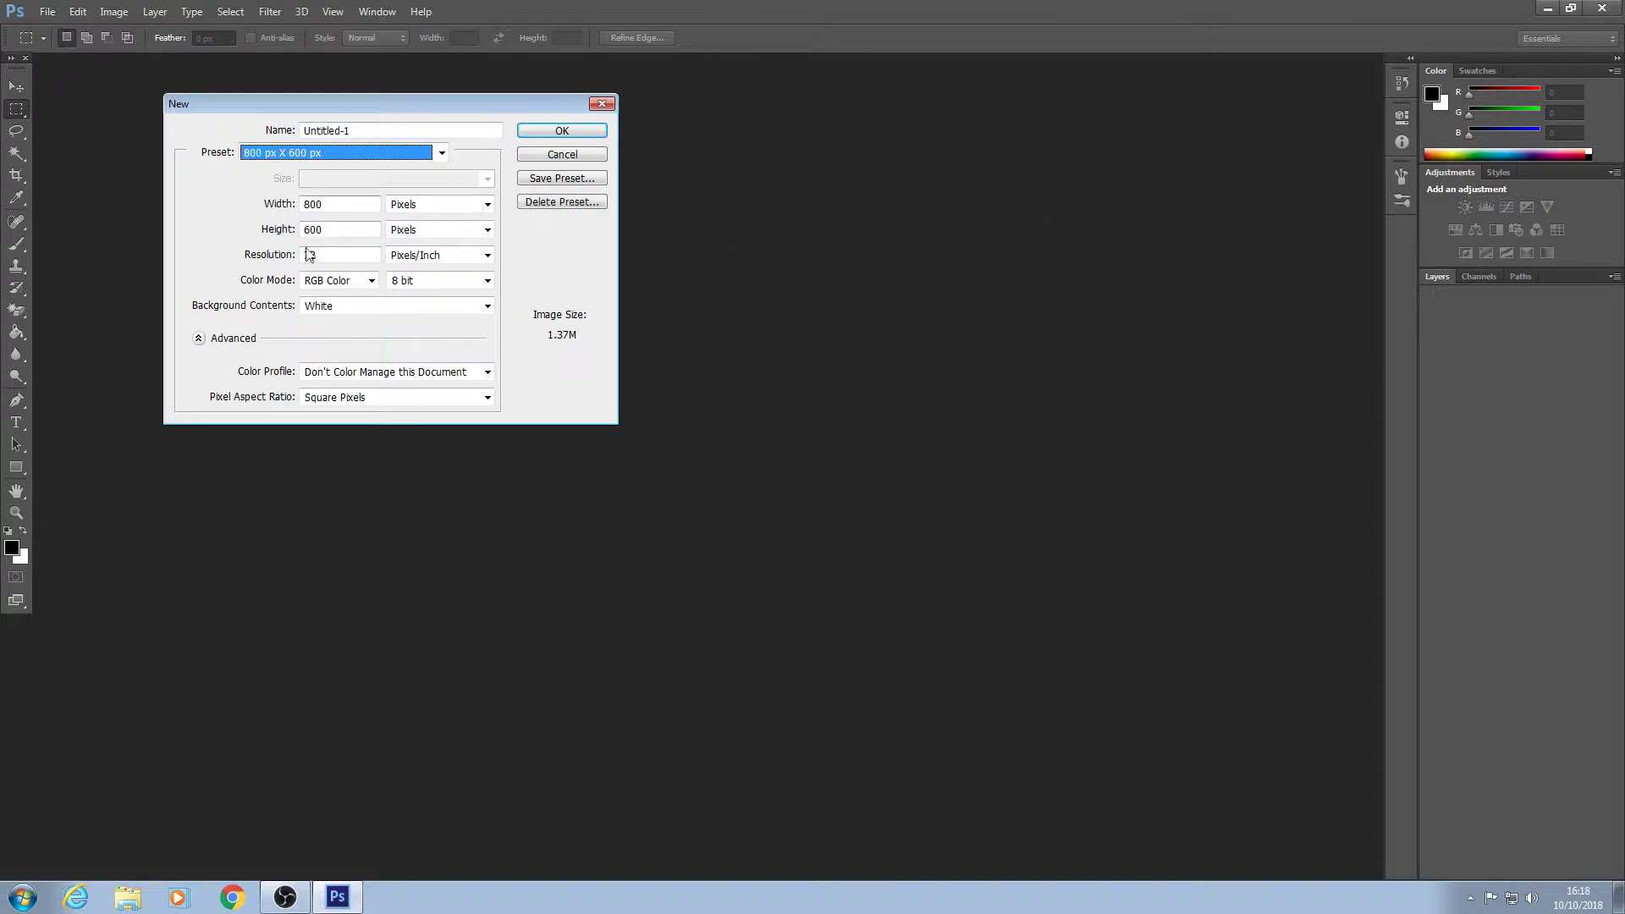
click(589, 133)
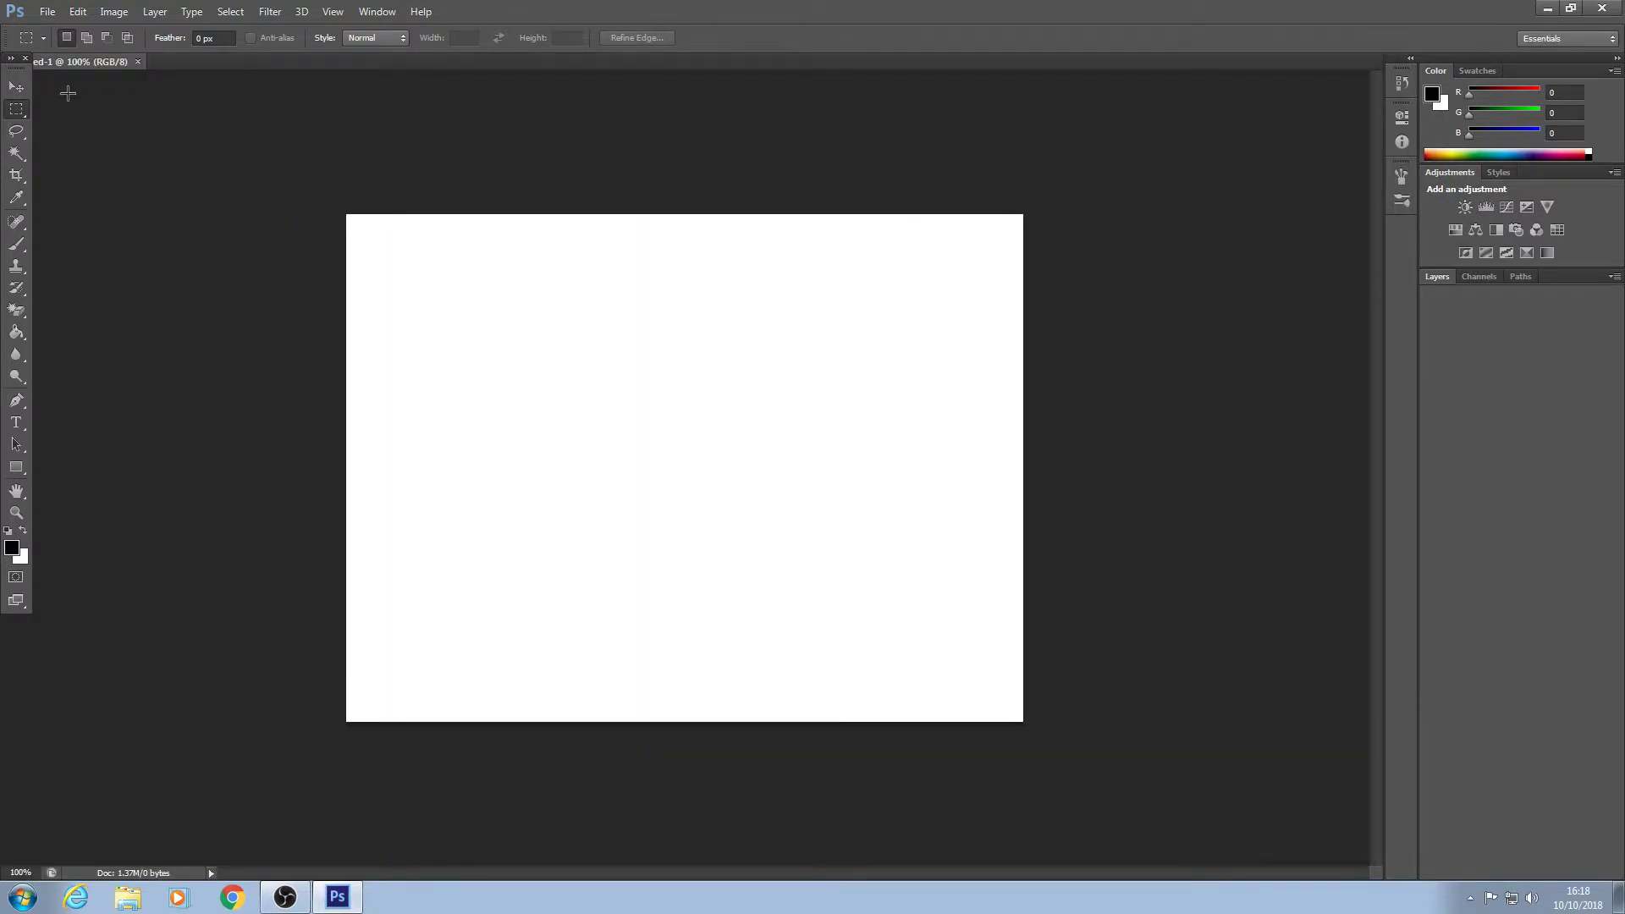
Open the game screenshot sa-mp-516.png from the screens folder.
click(58, 12)
click(49, 17)
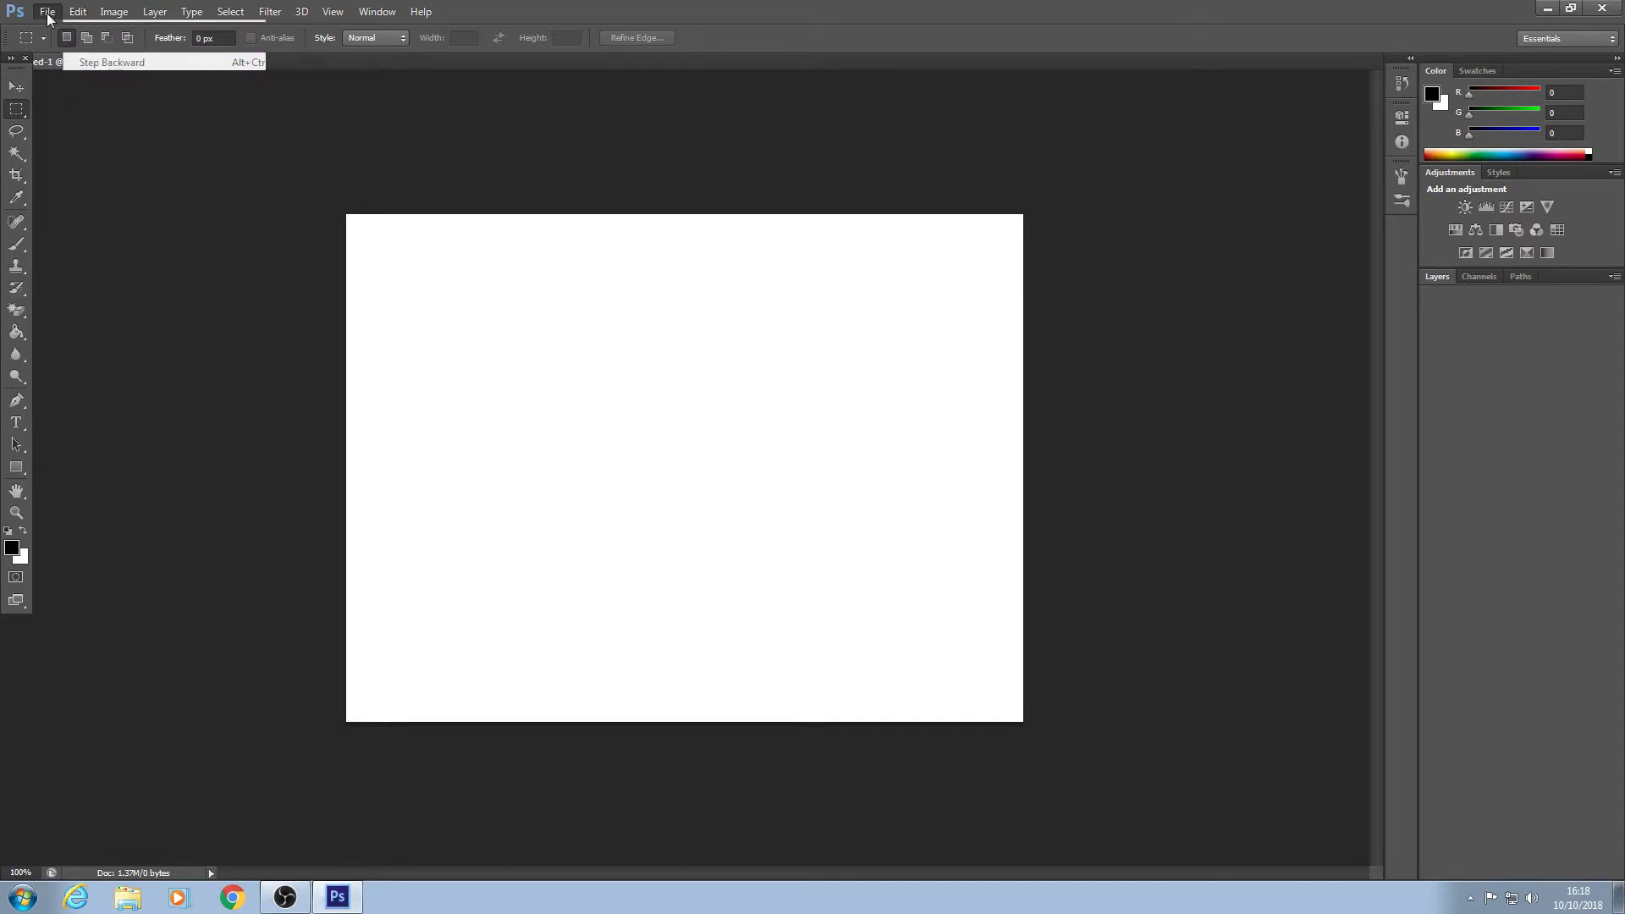
click(48, 17)
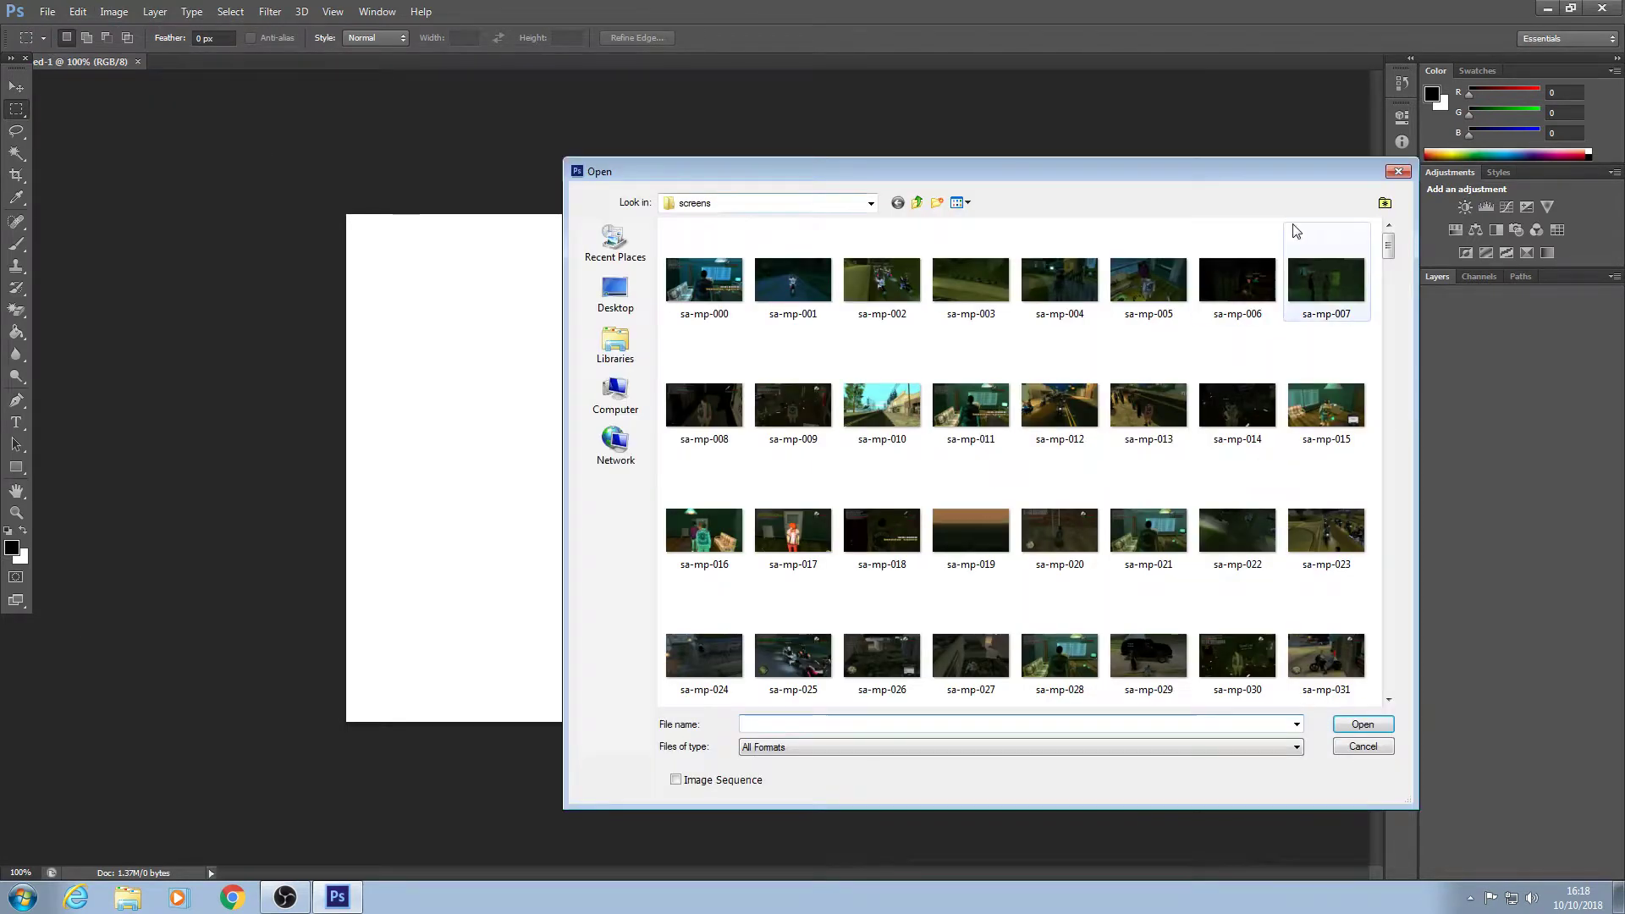
drag(1387, 245, 1390, 692)
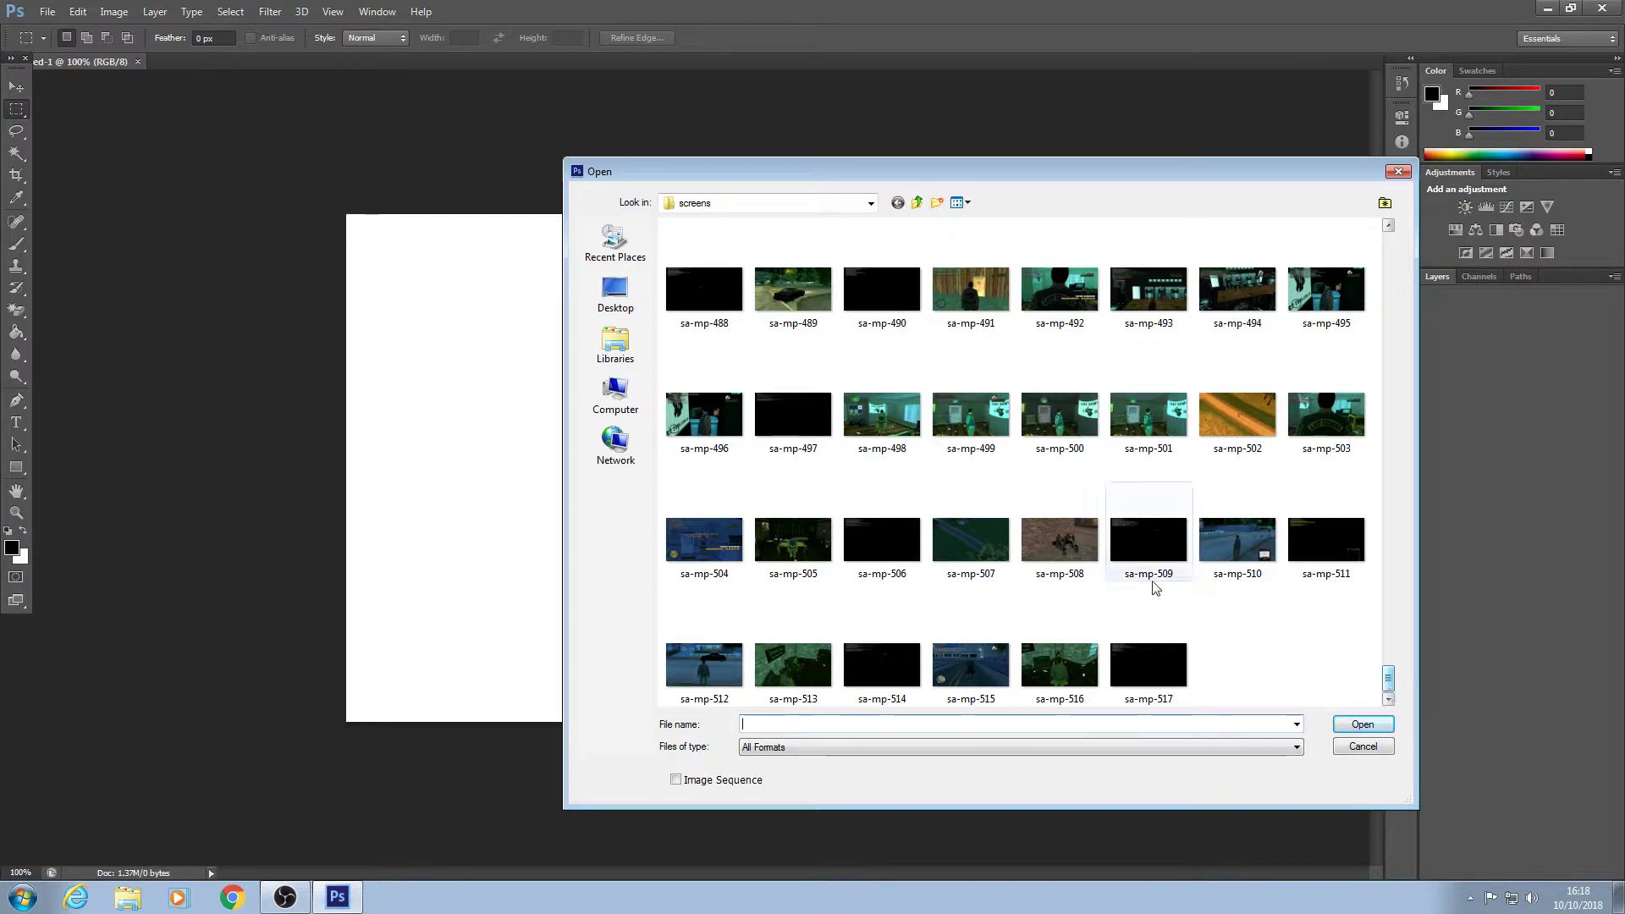
double_click(1094, 637)
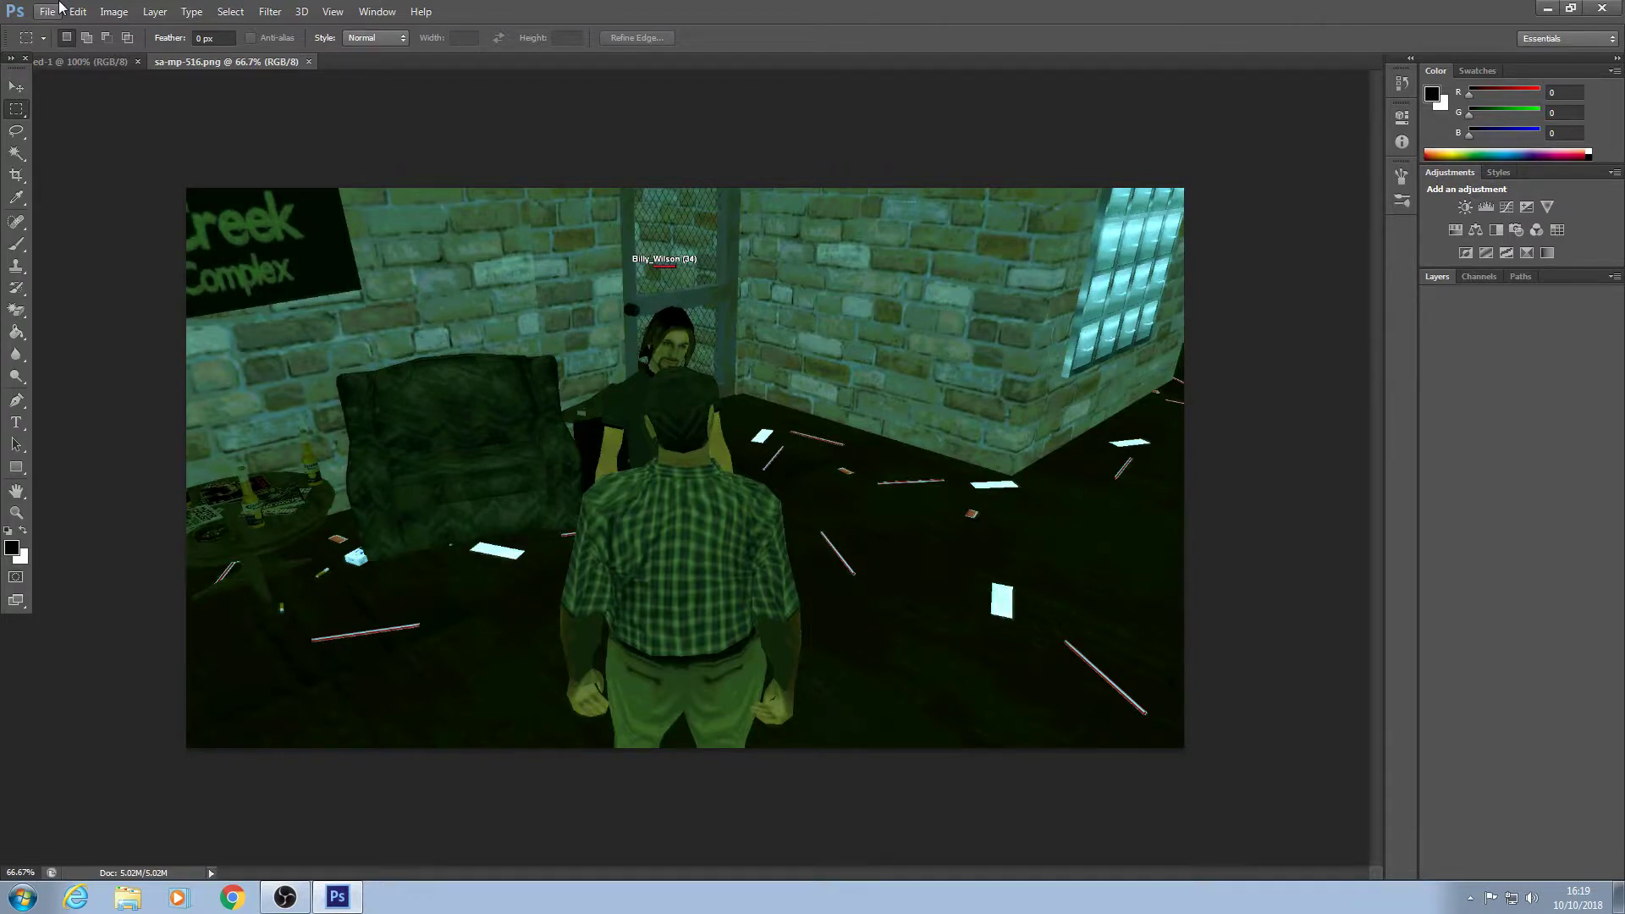
Open the chat-log image sa-mp-517.png, then return to the sa-mp-516 tab.
click(59, 9)
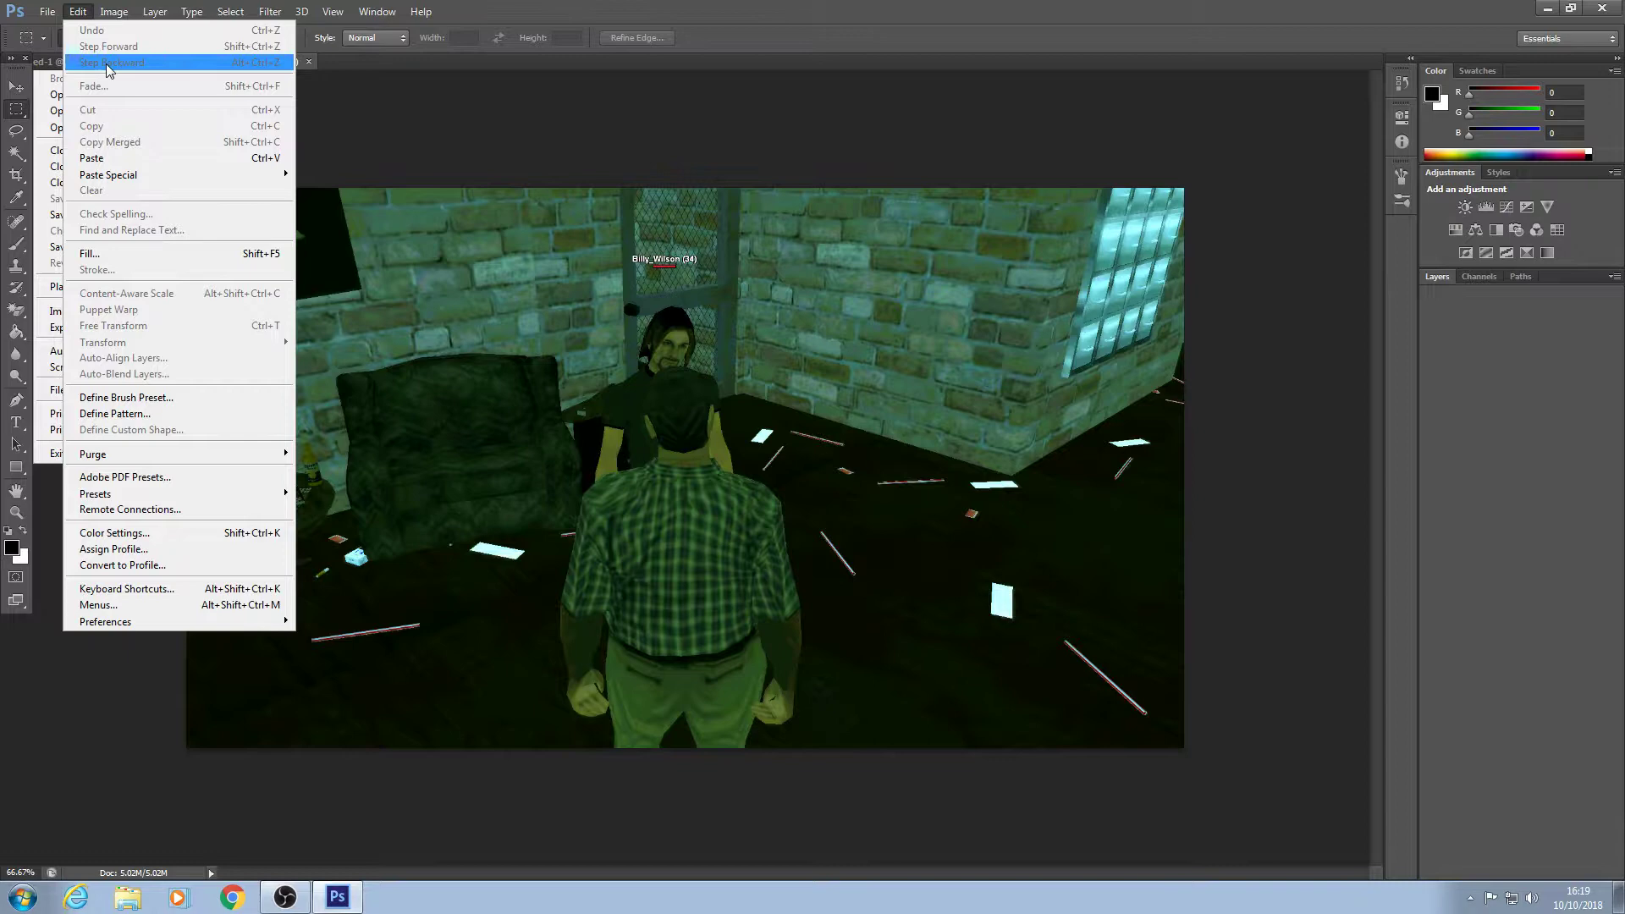
mouse_move(47, 11)
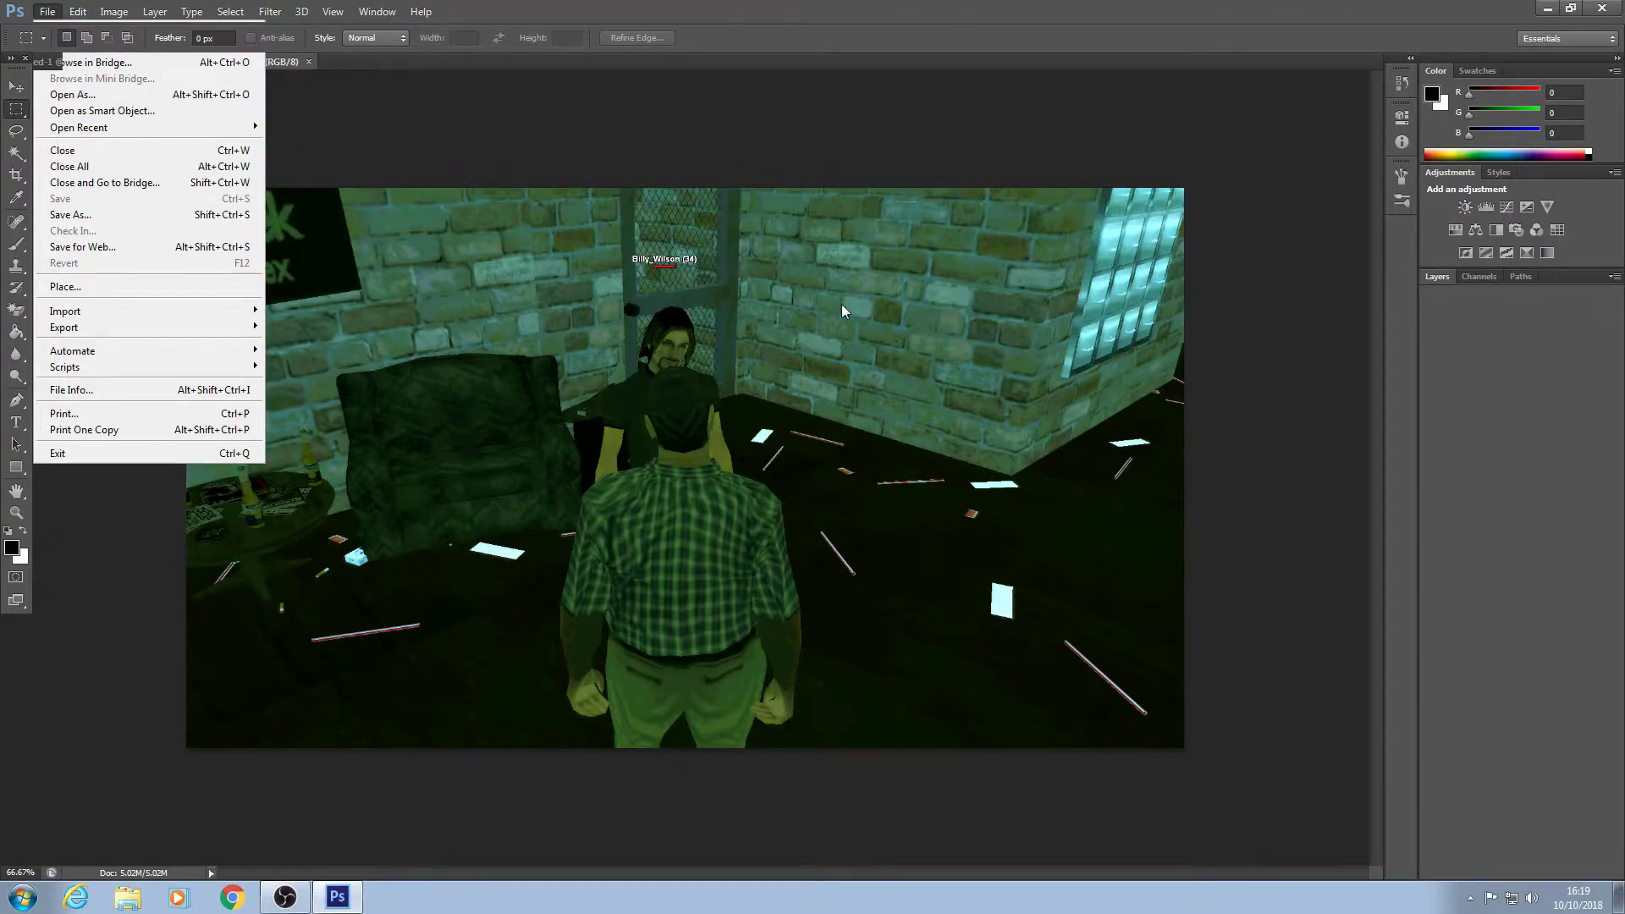
key(ctrl+o)
scroll(1393, 707, down, 10)
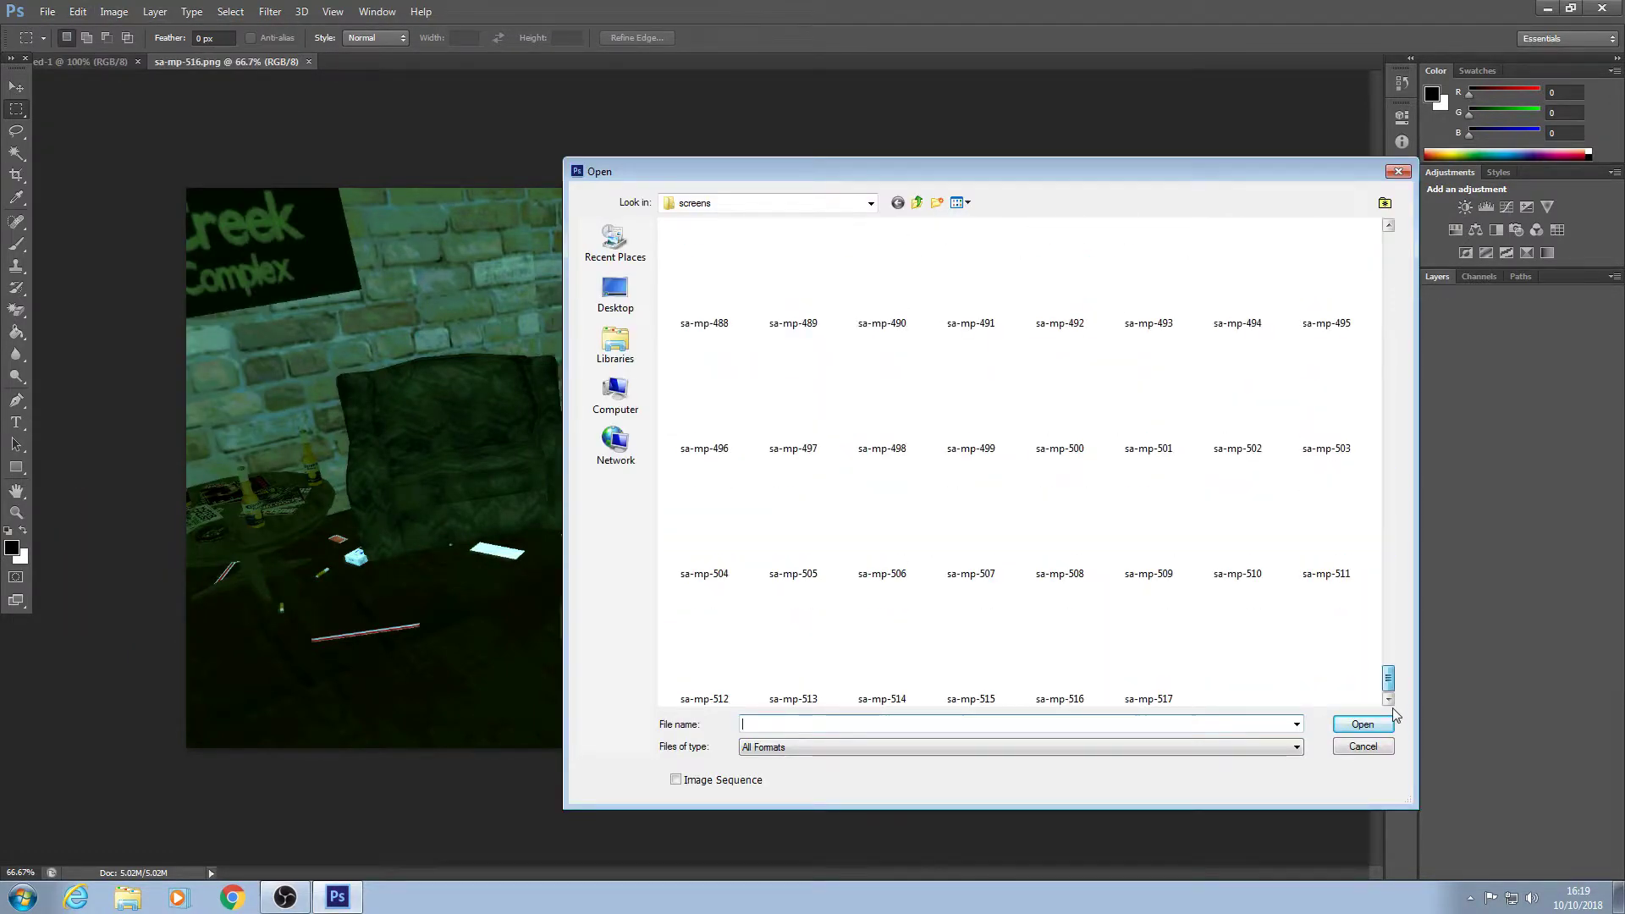
key(Escape)
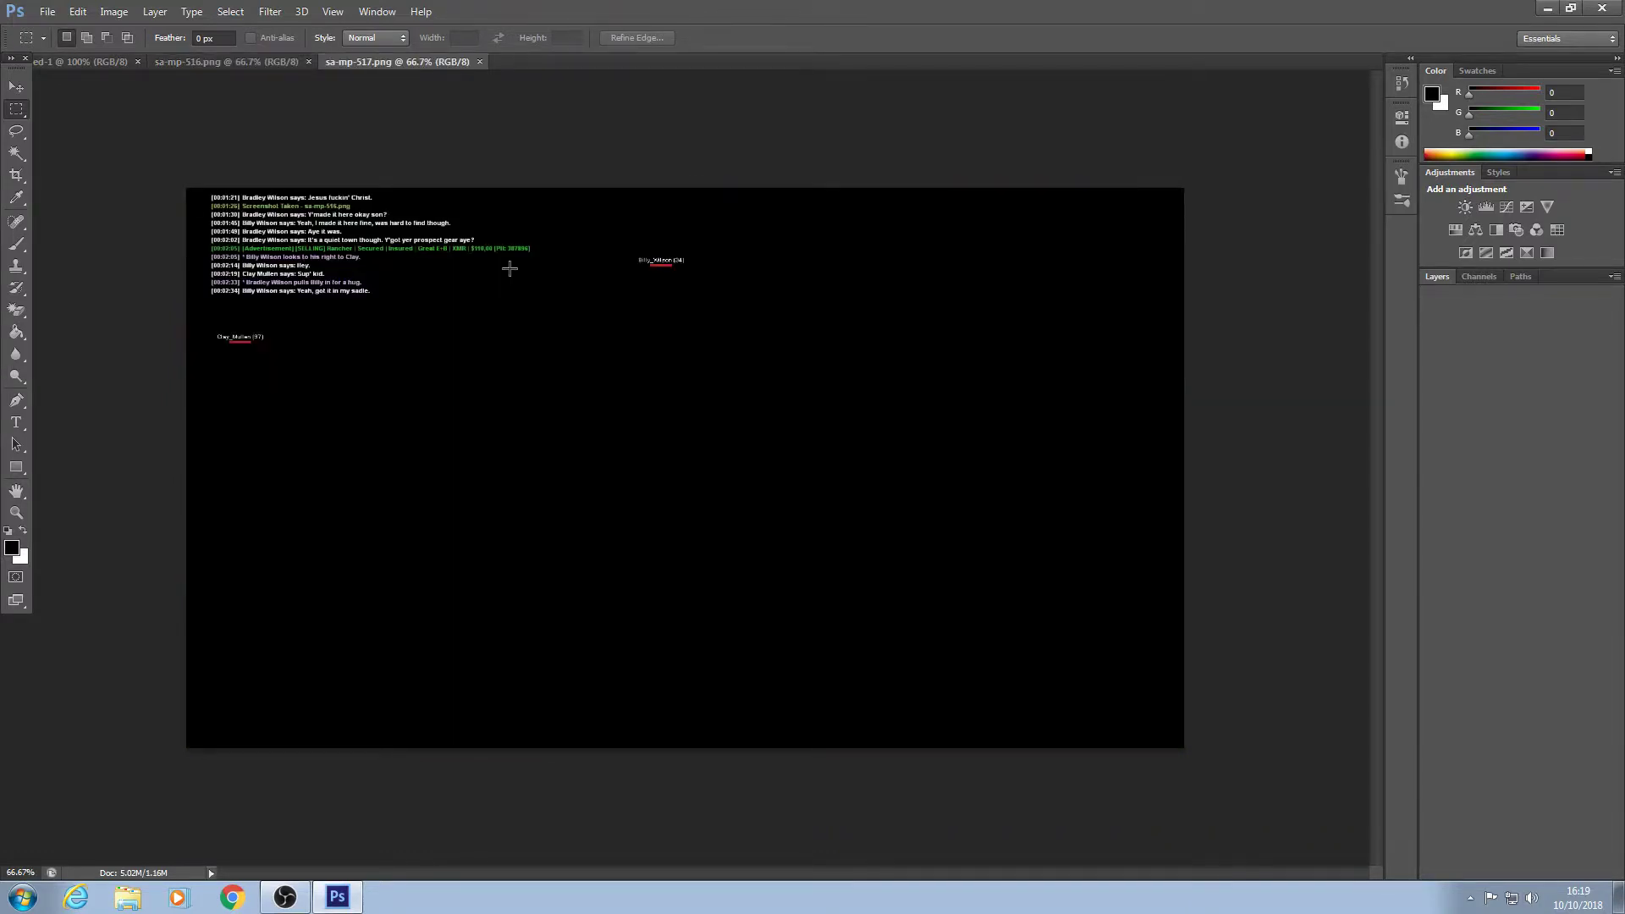
key(ctrl+shift+Tab)
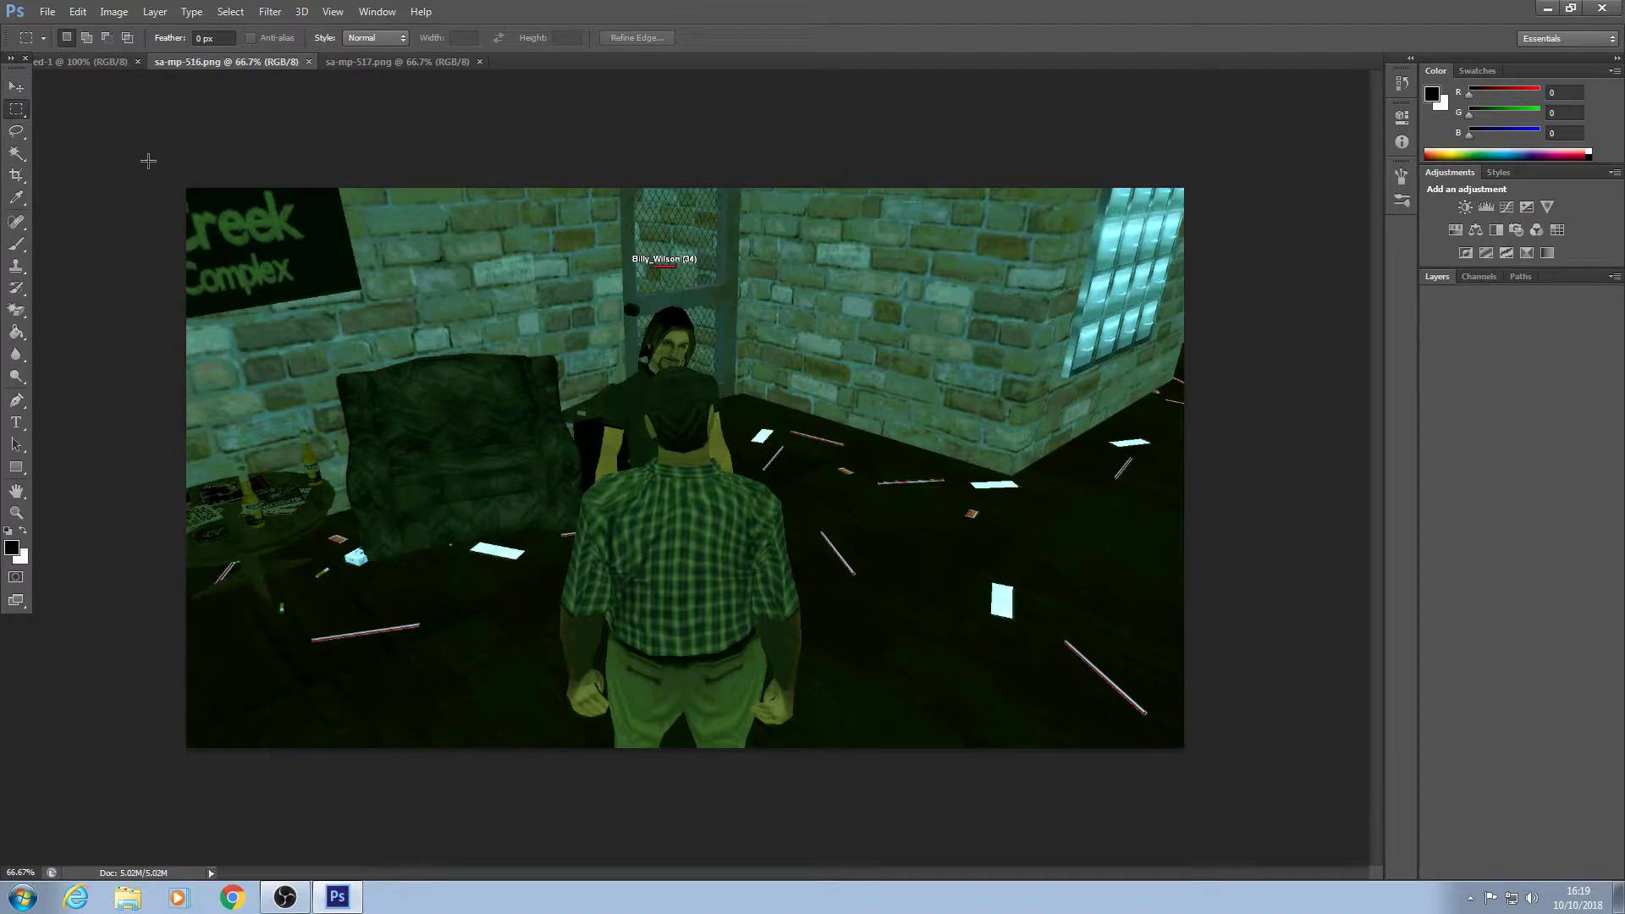
Copy the whole sa-mp-516 screenshot and paste it into Untitled-1.
drag(145, 188, 249, 256)
drag(177, 181, 1187, 761)
click(81, 61)
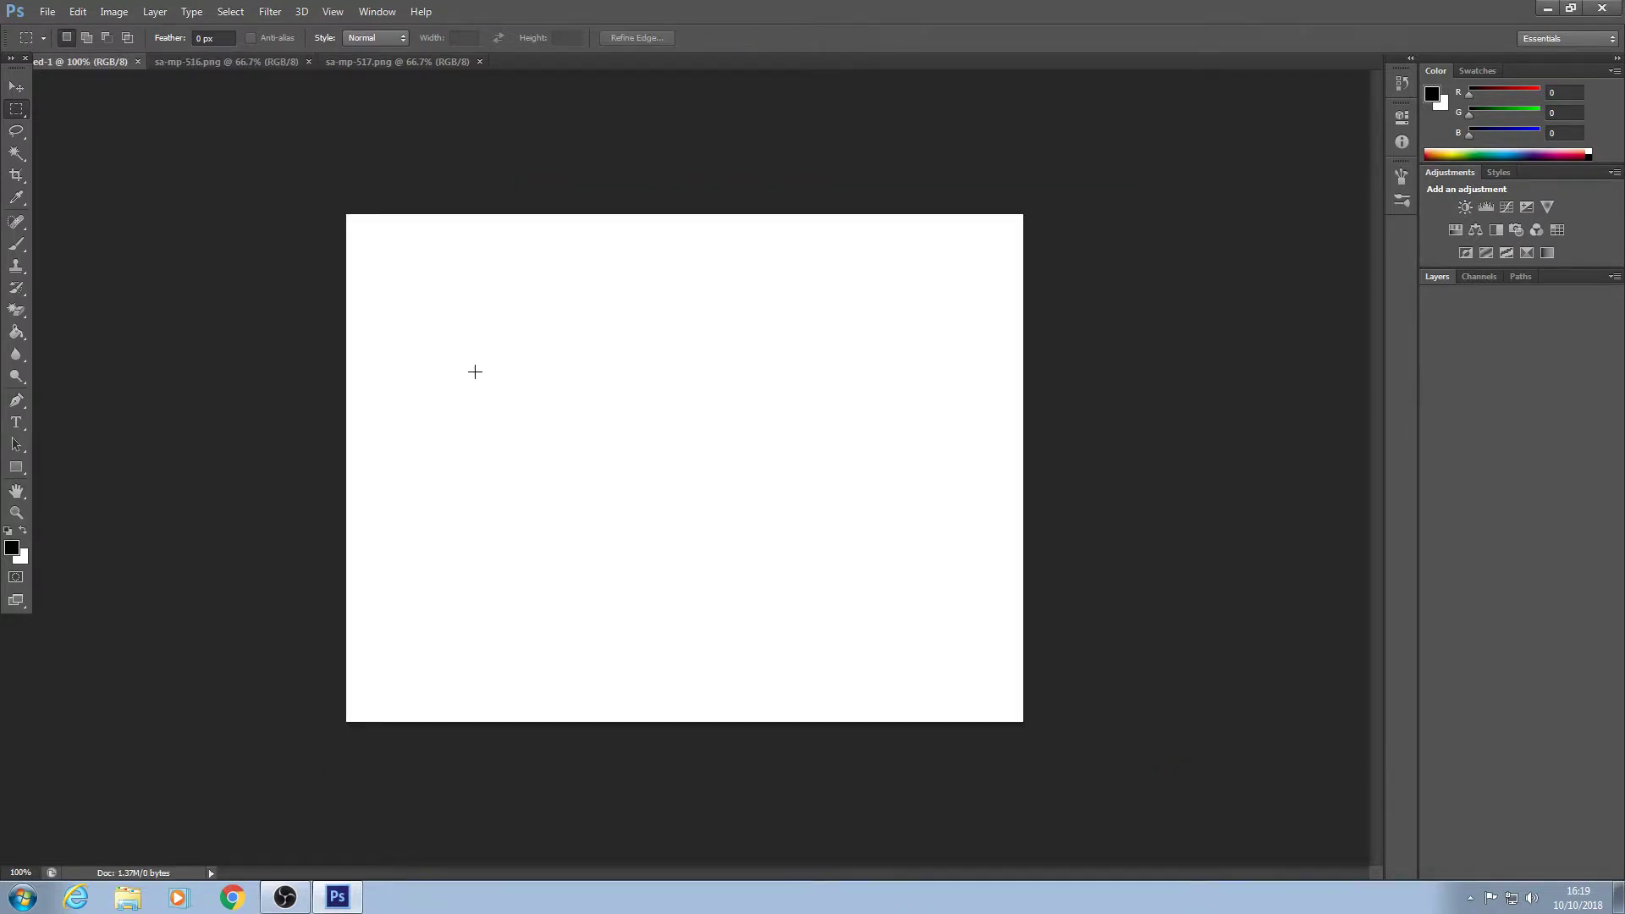
key(ctrl+v)
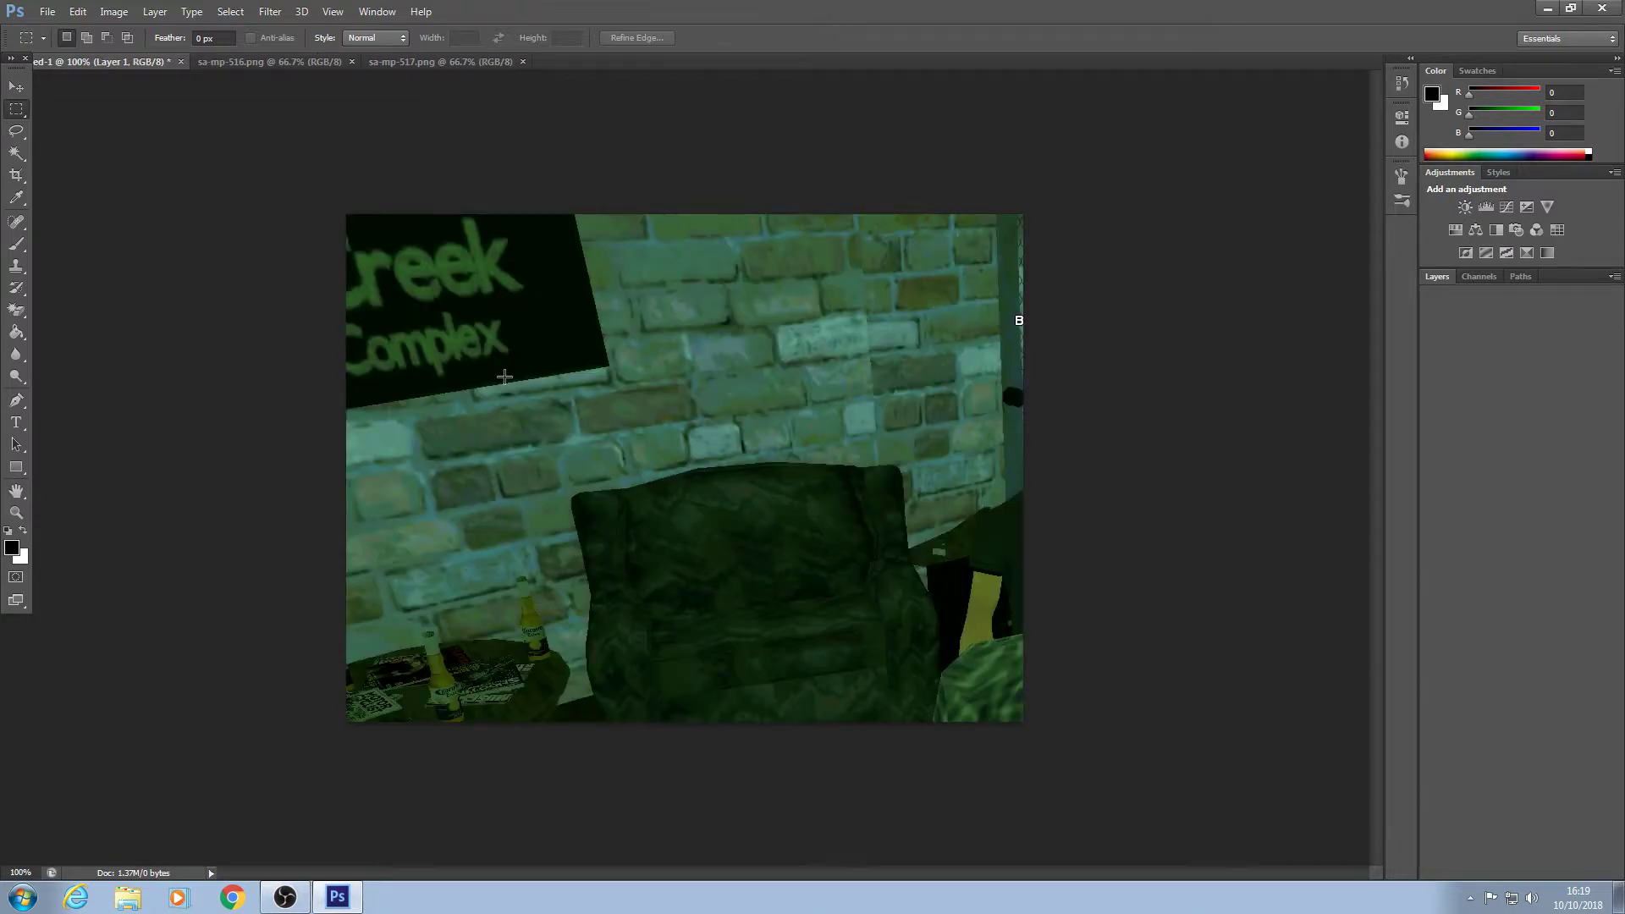
Free Transform the pasted screenshot to about 83% × 69% and position it over the canvas.
right_click(504, 377)
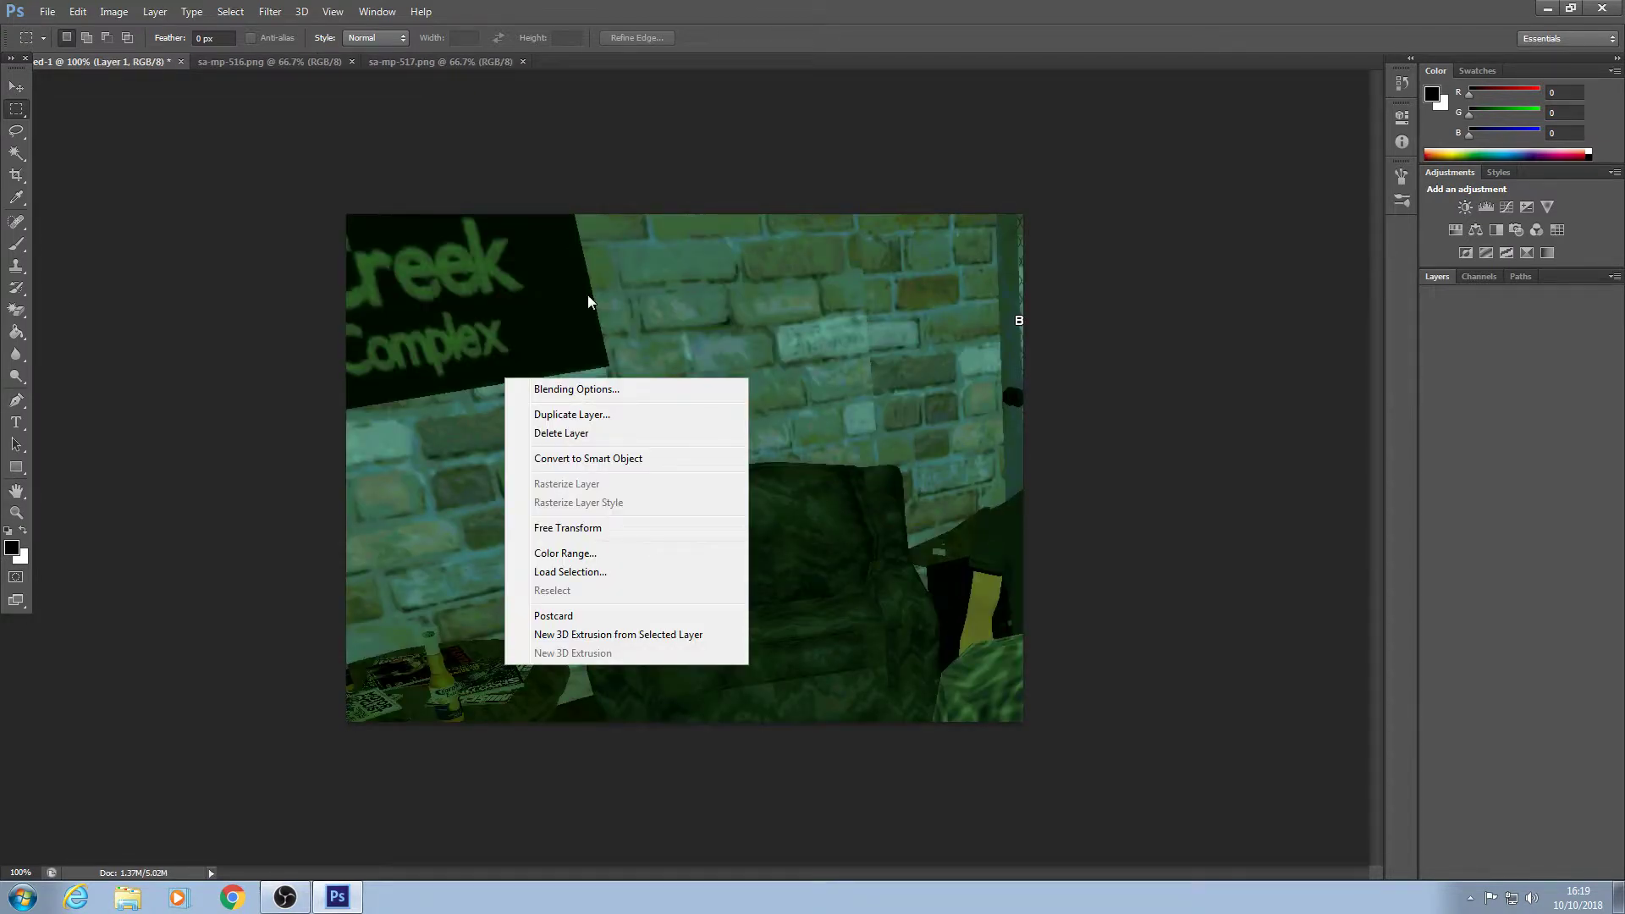
click(582, 525)
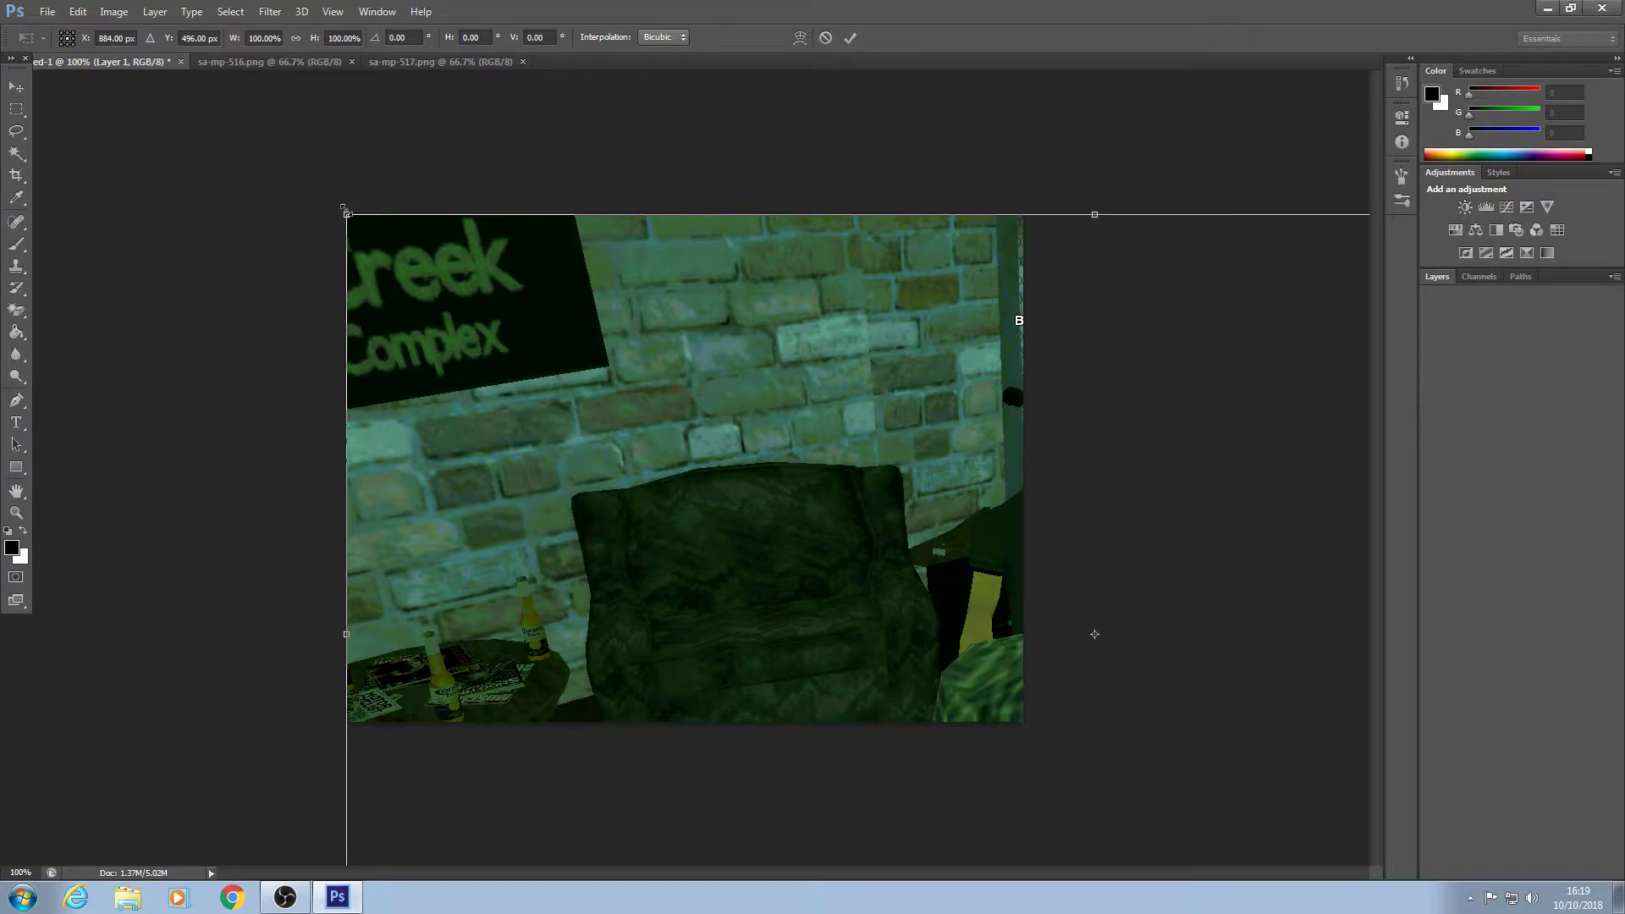
drag(345, 210, 602, 471)
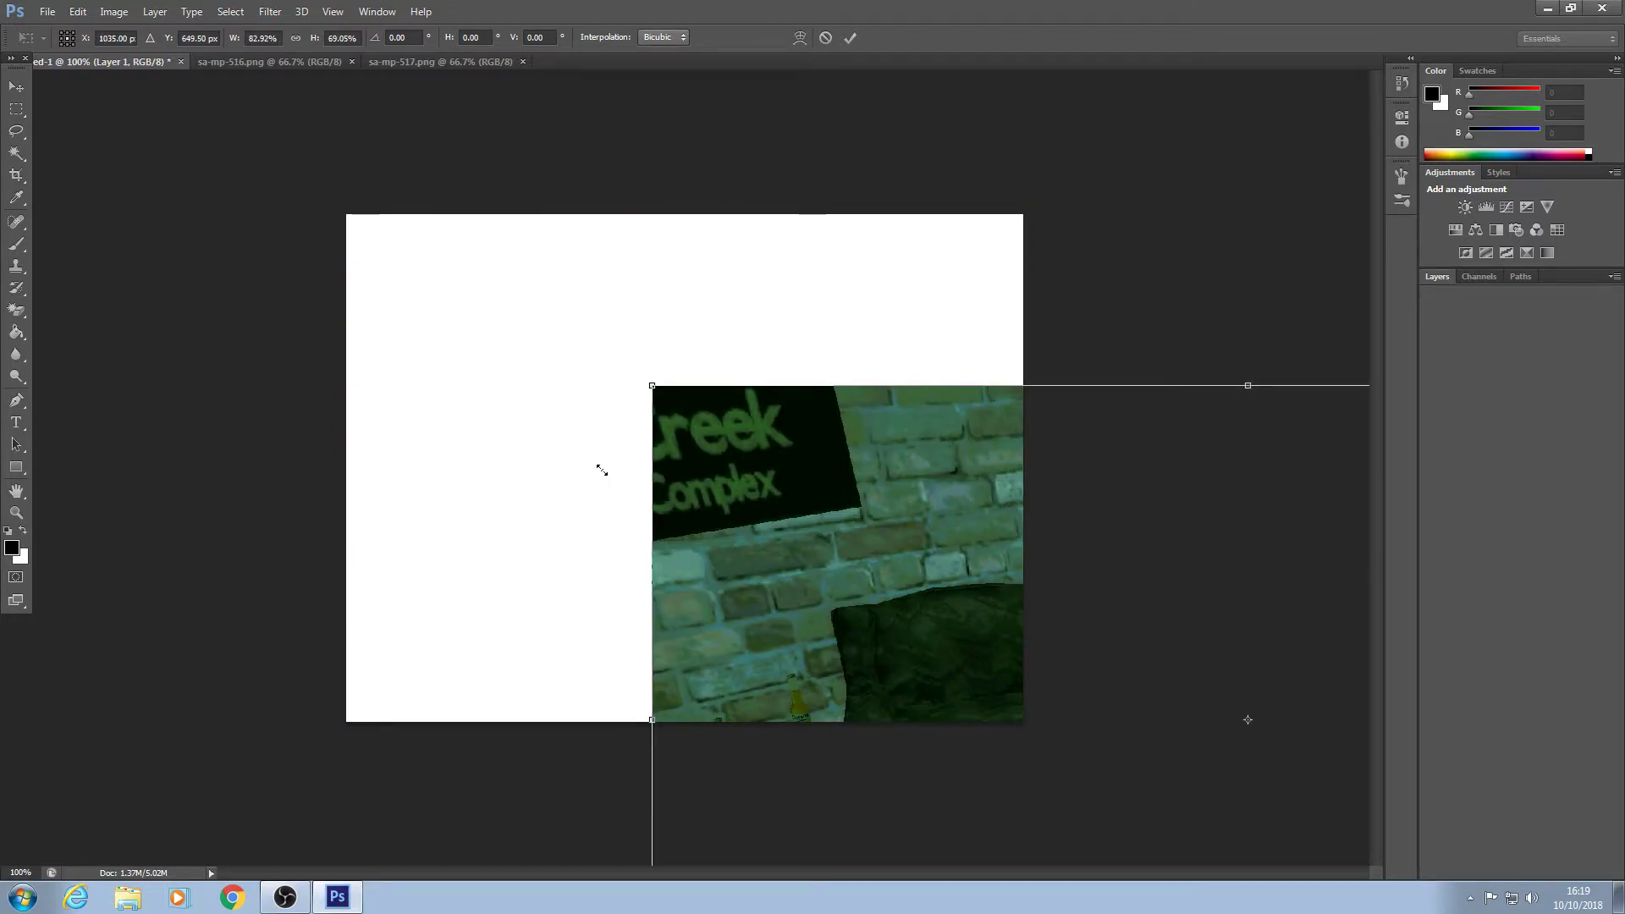
drag(1037, 571, 564, 347)
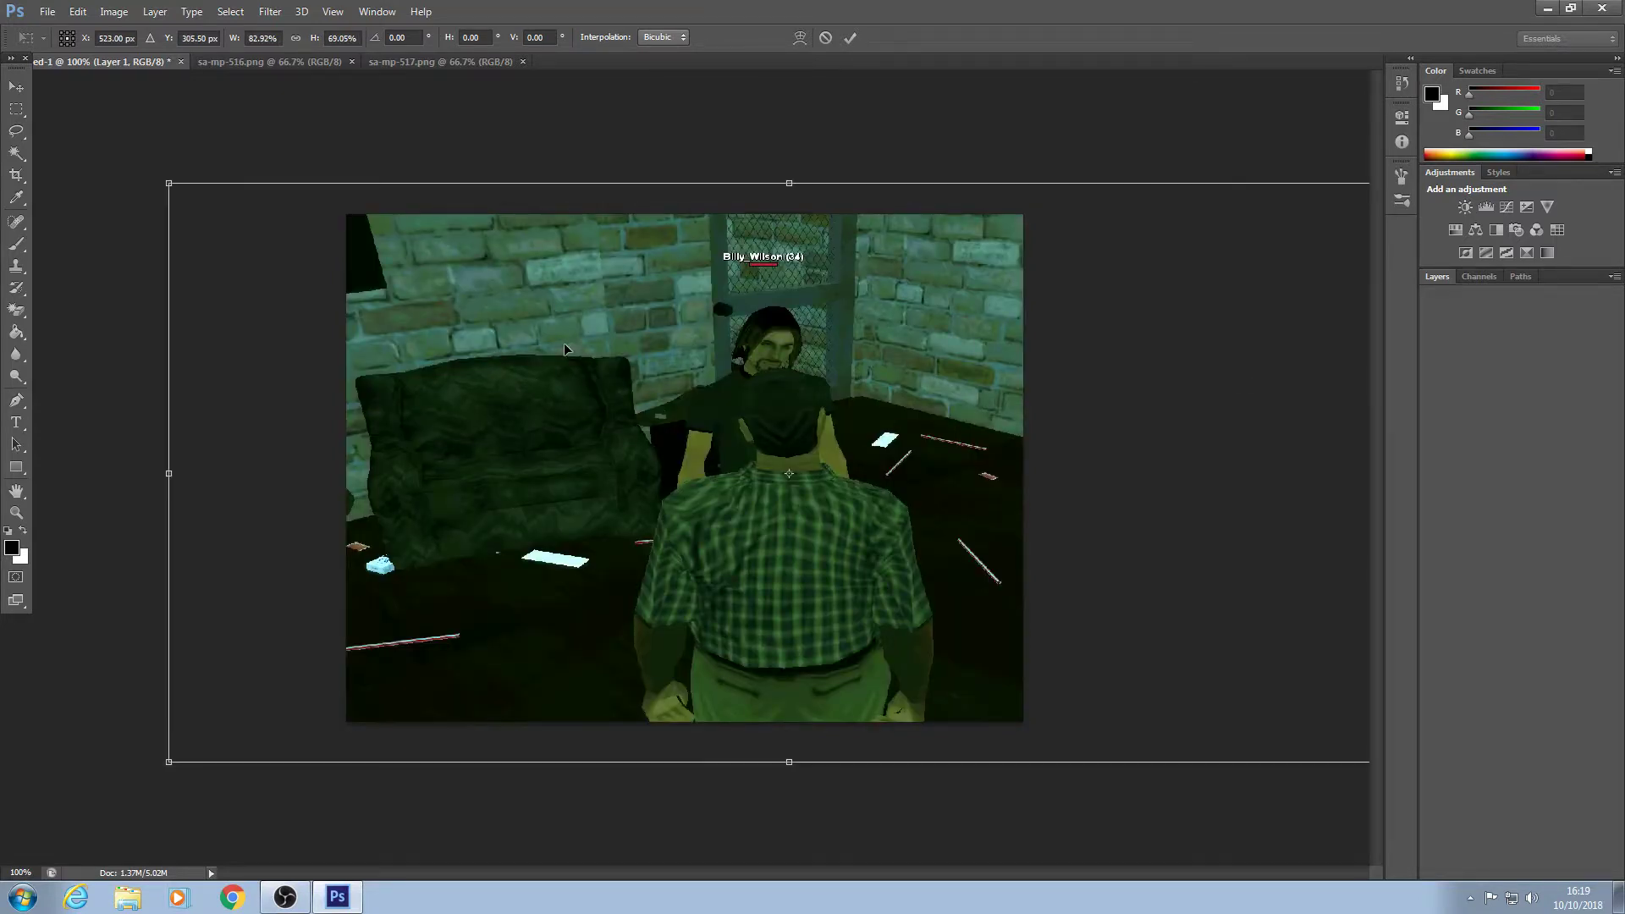
drag(564, 343, 565, 346)
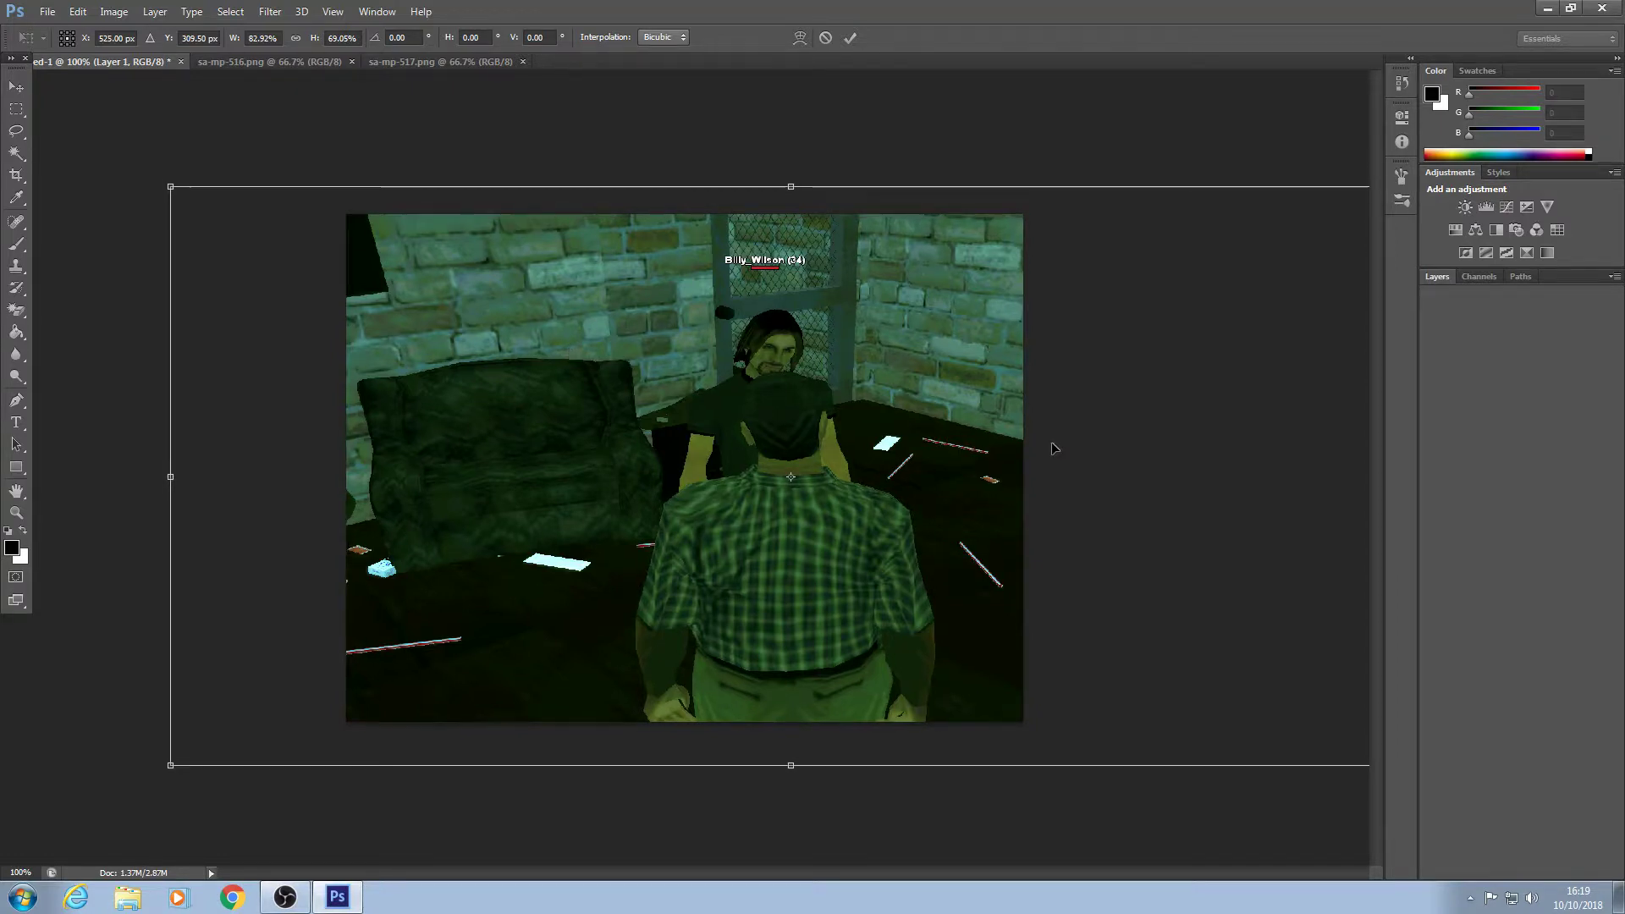
drag(1054, 449, 990, 444)
key(v)
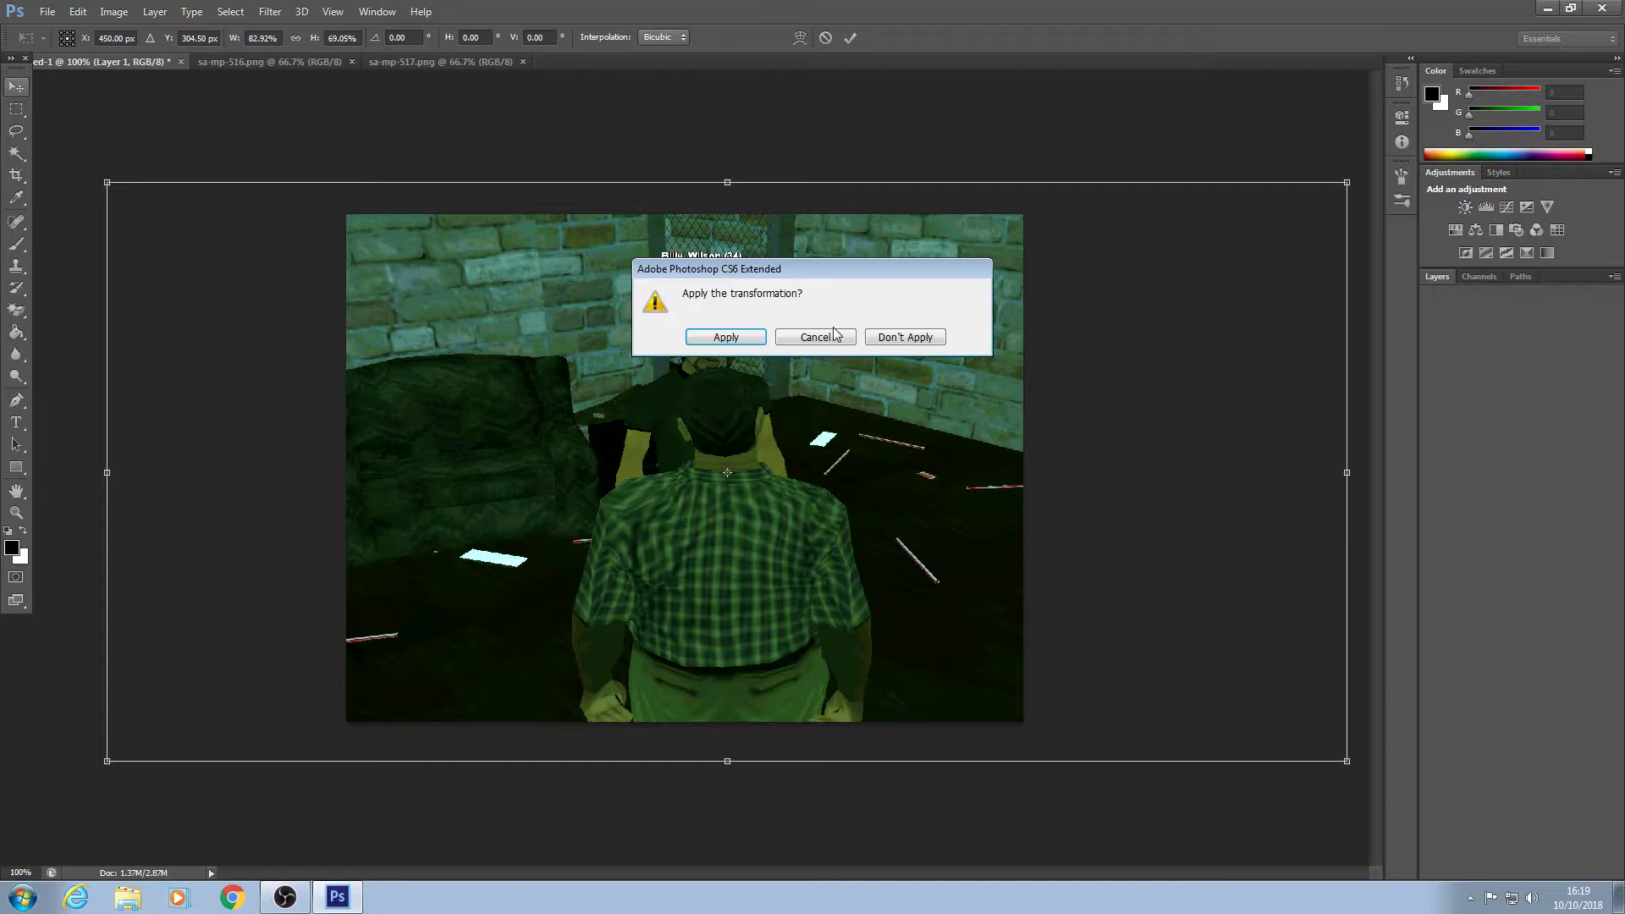
Shift the screenshot 40 px left and apply the transform at 81.05% × 75.91%.
click(905, 337)
right_click(584, 429)
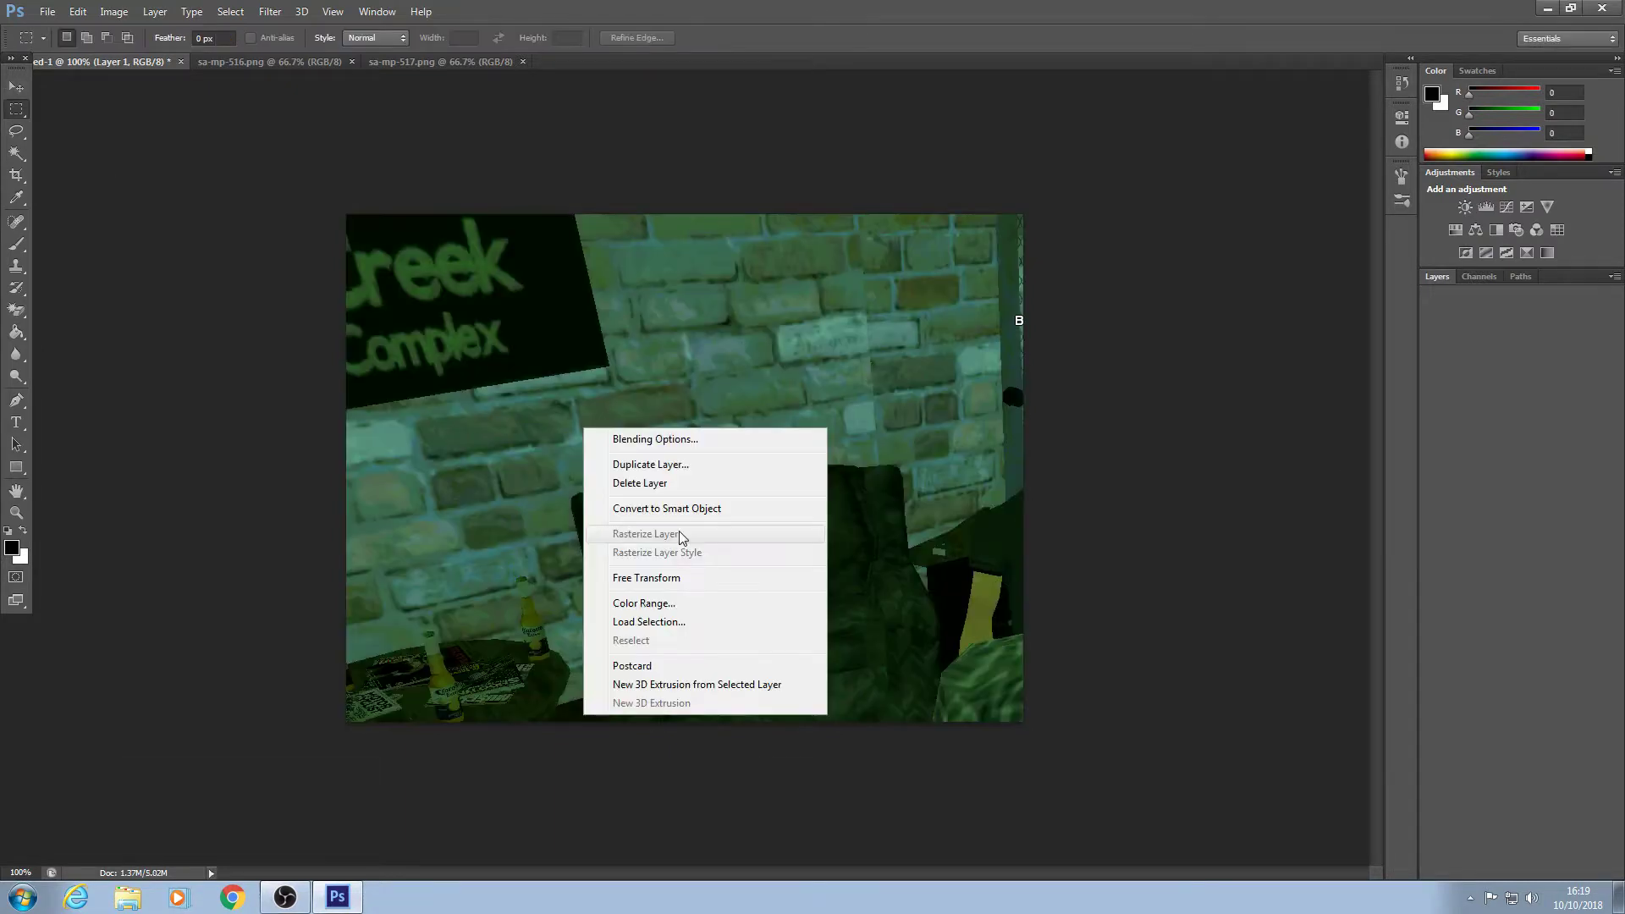
click(646, 578)
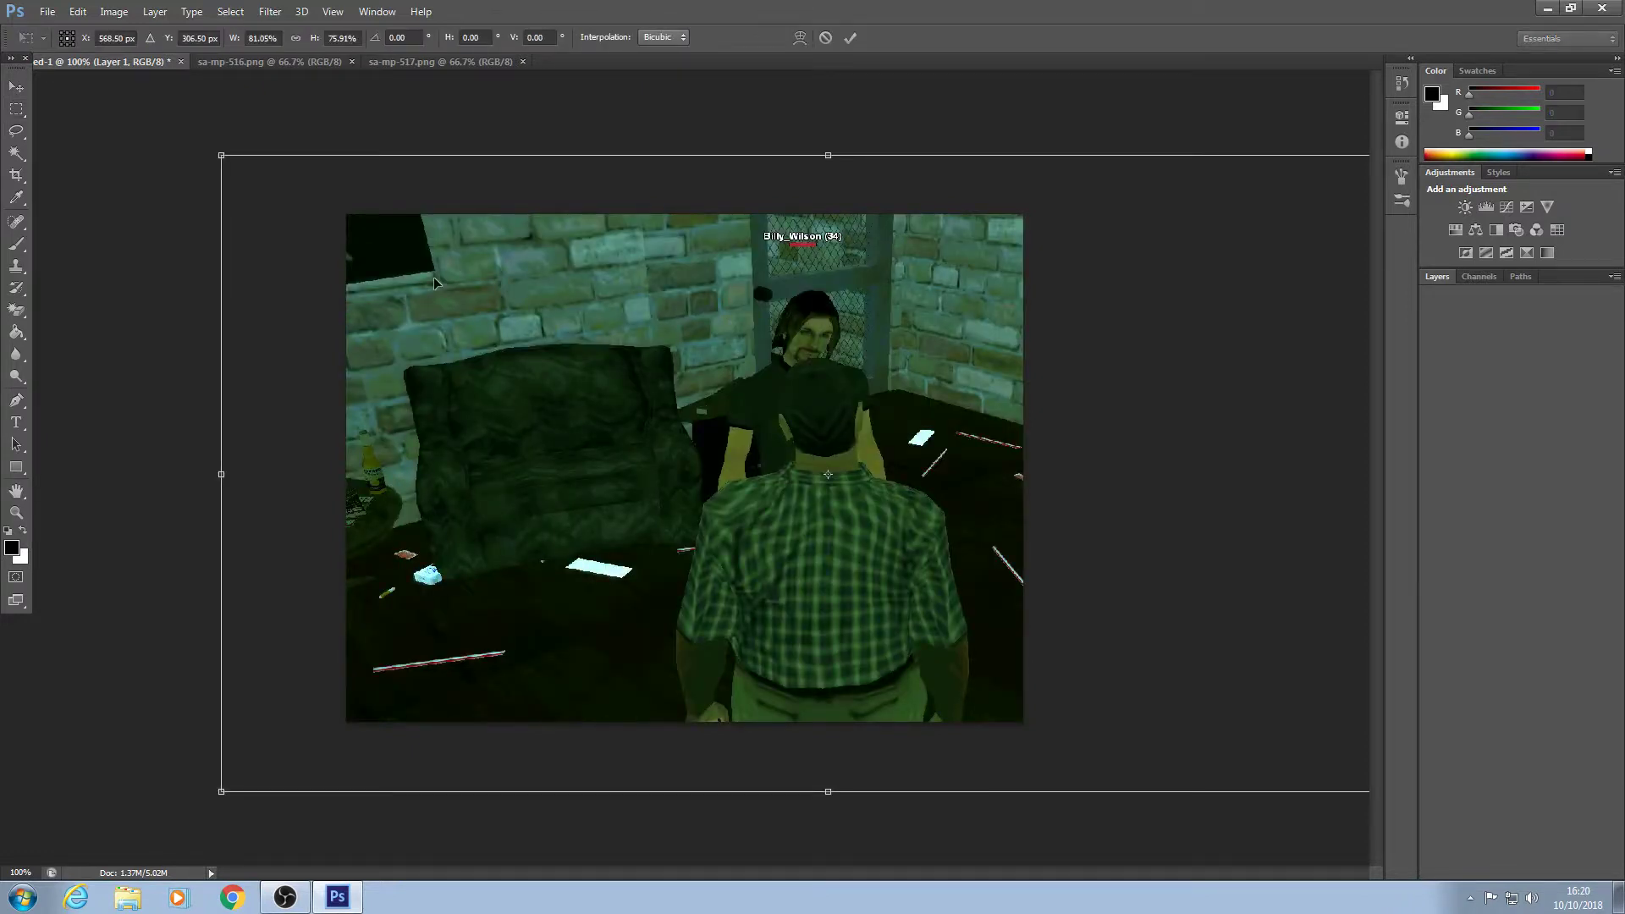
drag(434, 283, 401, 281)
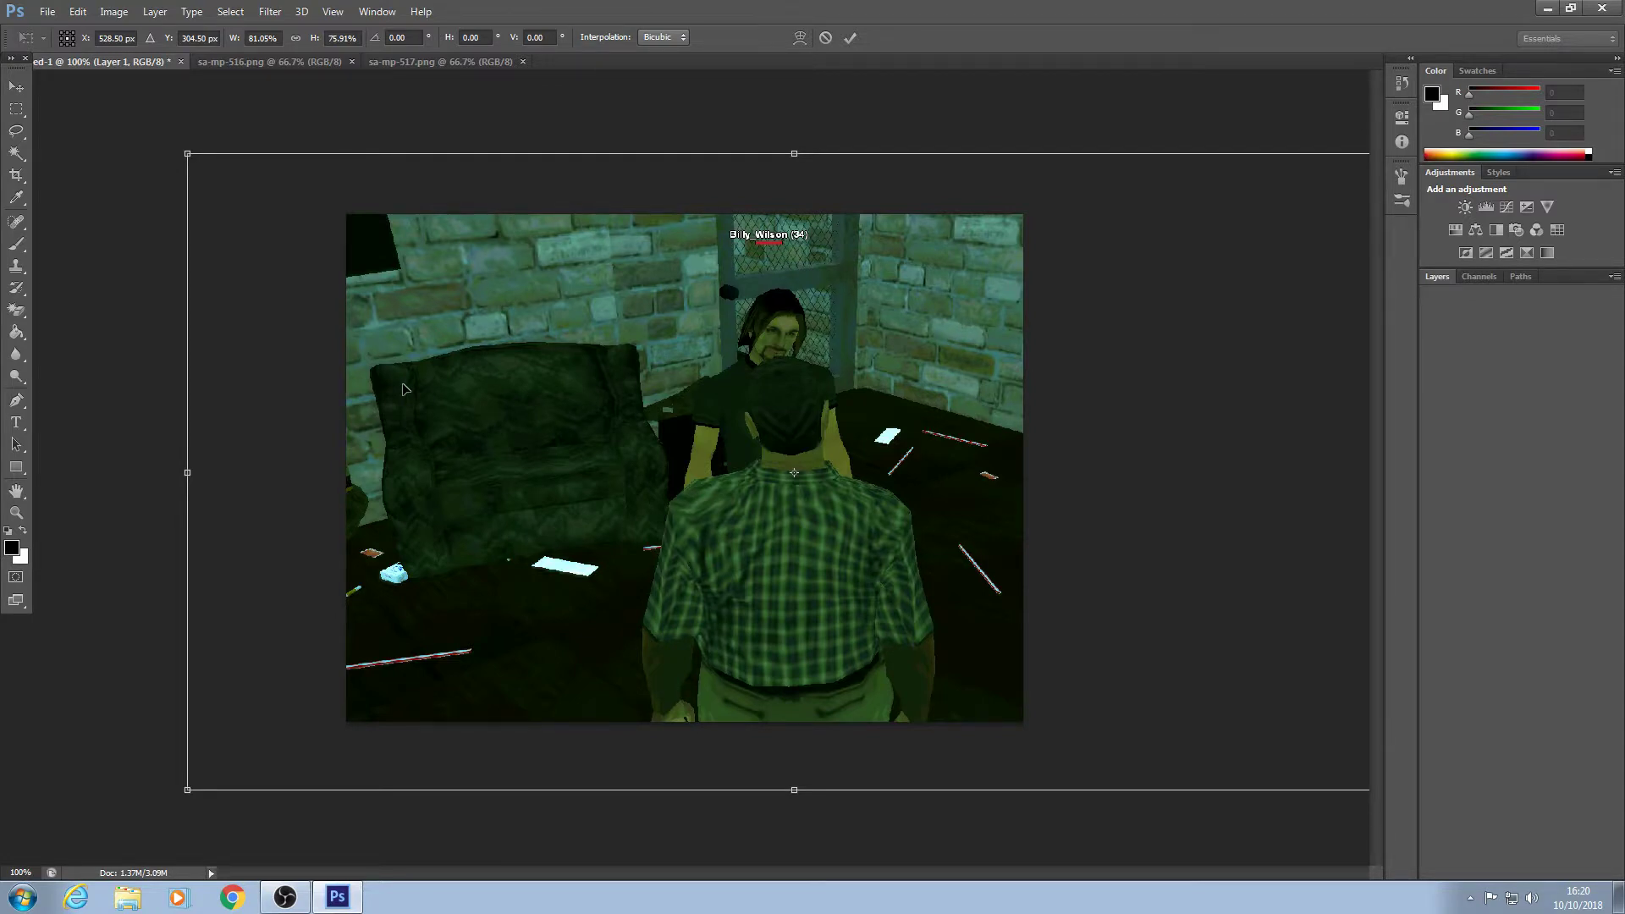
key(v)
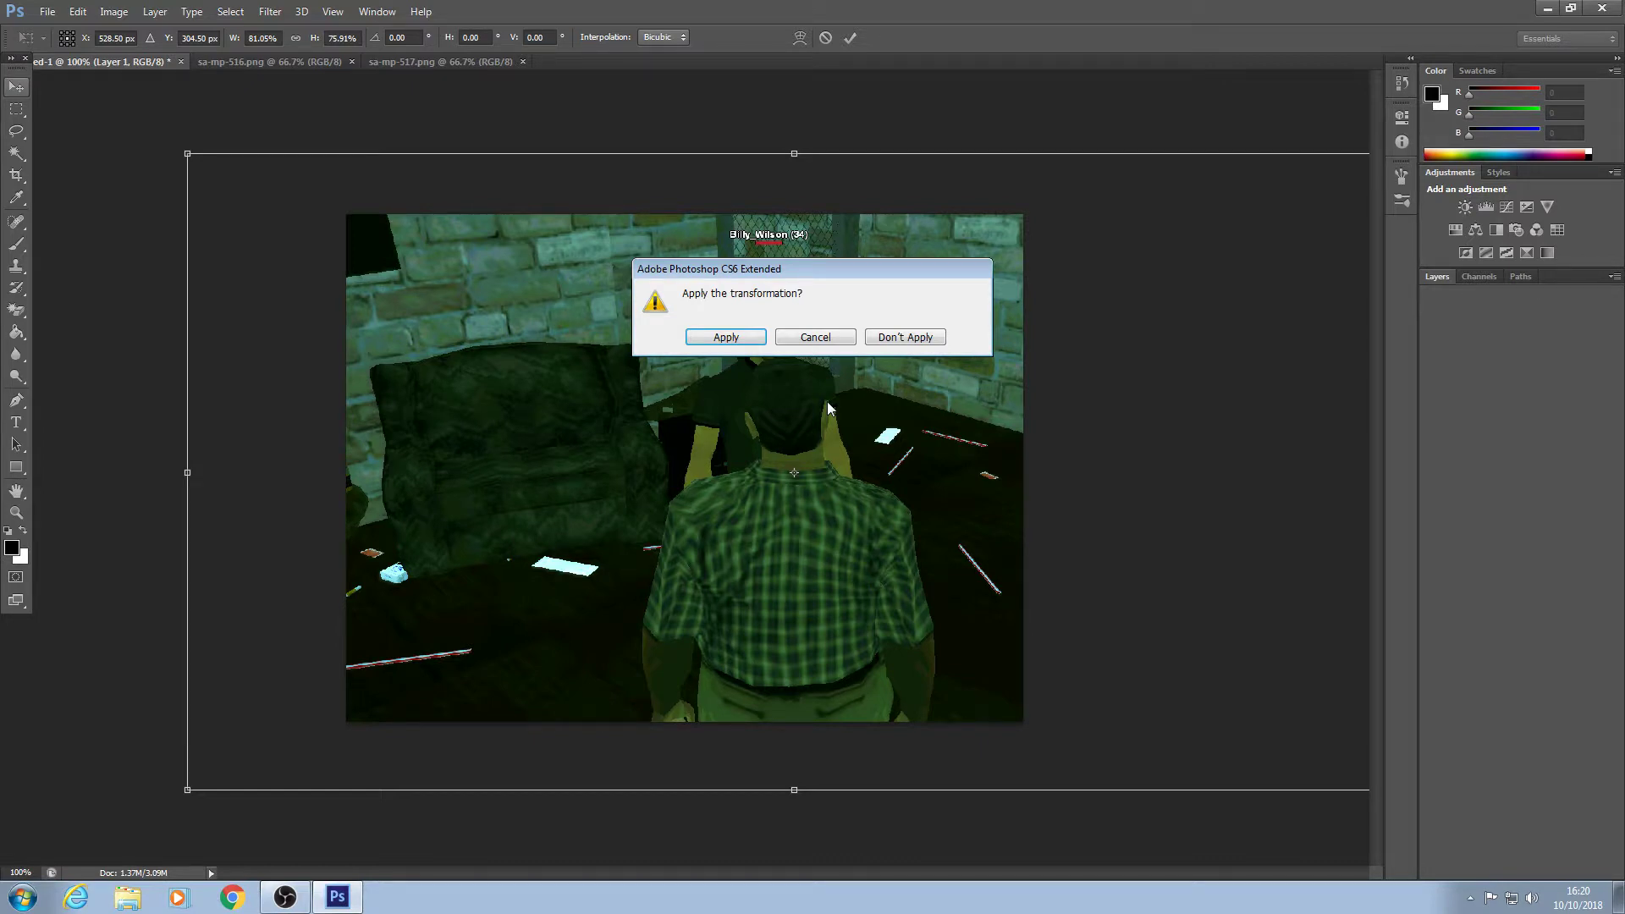
key(Return)
click(406, 62)
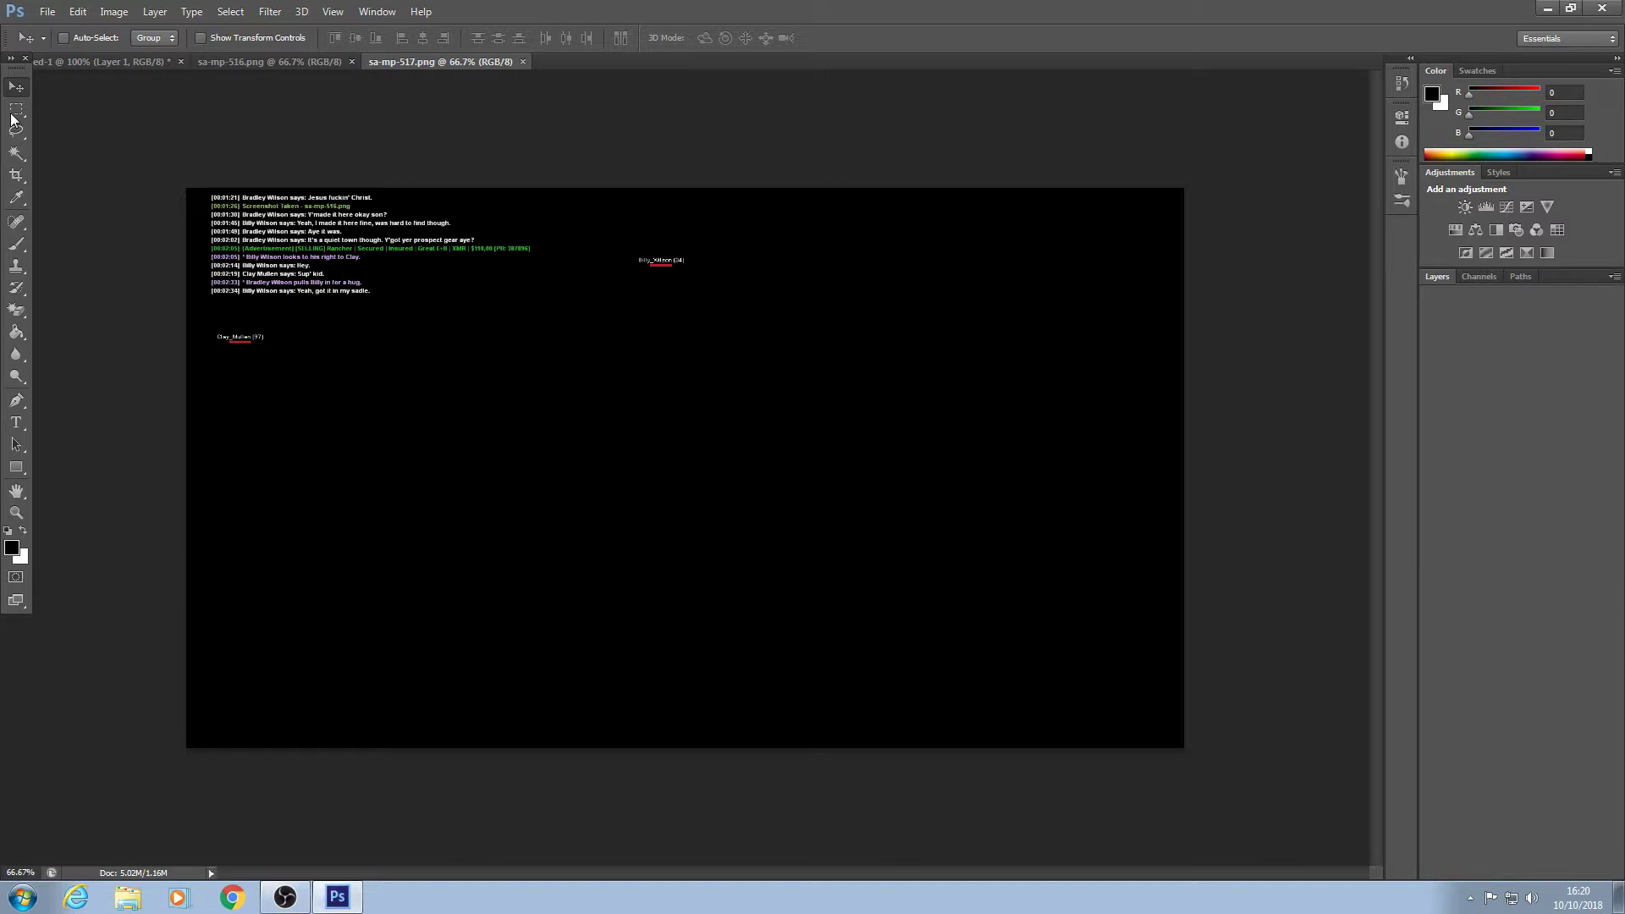
Select the chat log block in sa-mp-517 with the Rectangular Marquee.
click(12, 113)
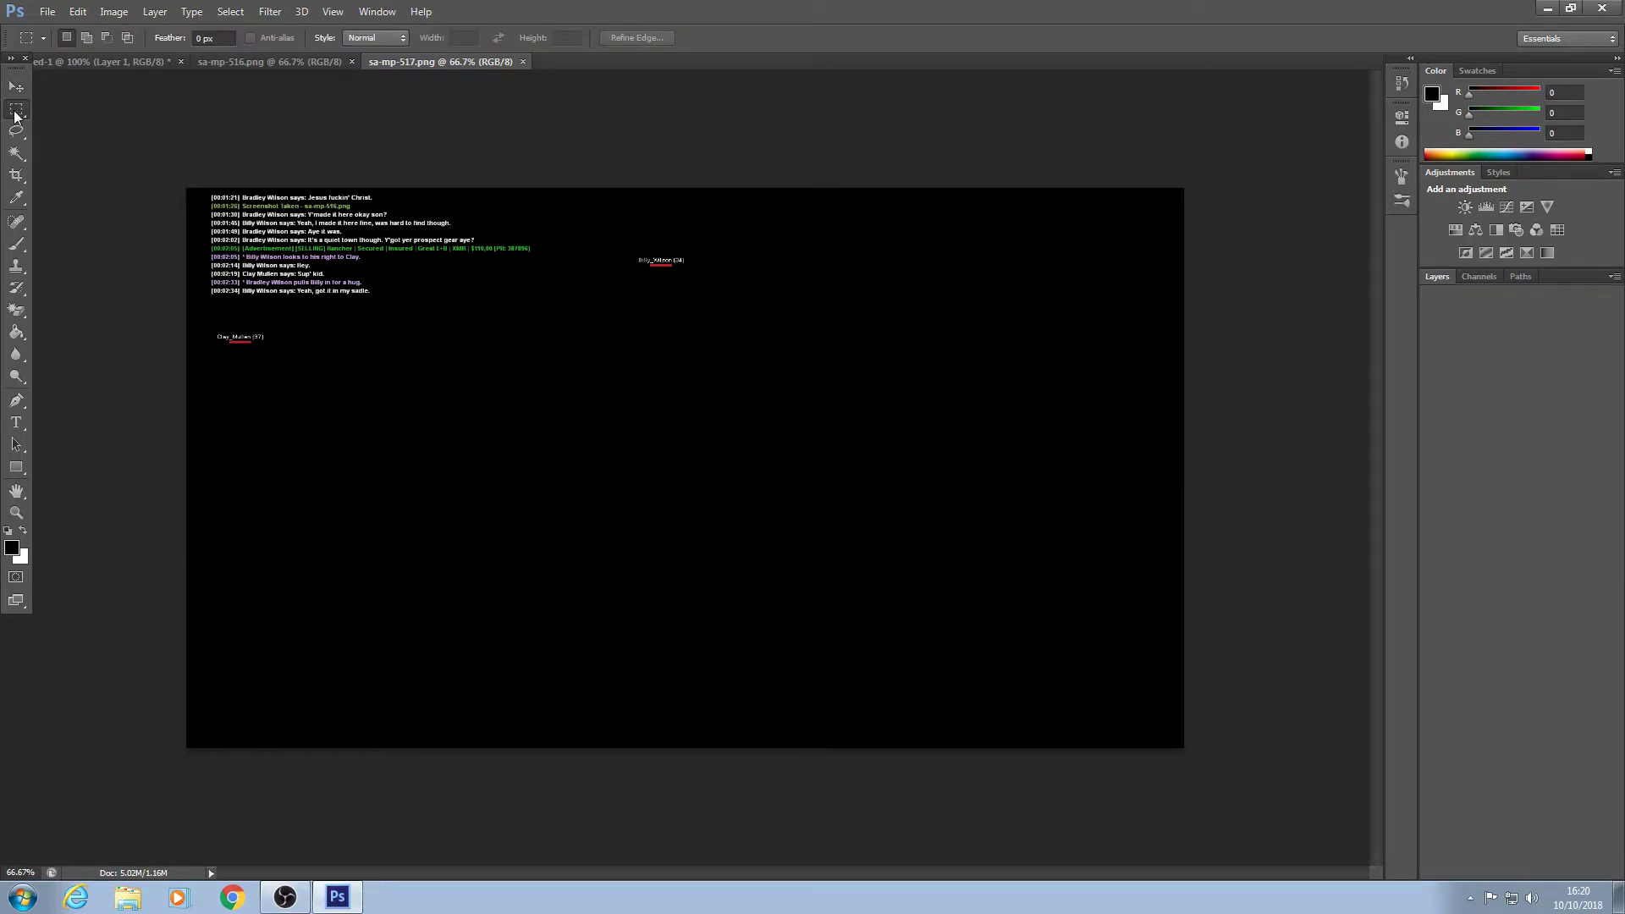
drag(239, 192, 279, 249)
drag(280, 249, 531, 295)
Paste the chat log into Untitled-1 as Layer 2 at the screenshot's top-left.
key(ctrl+Tab)
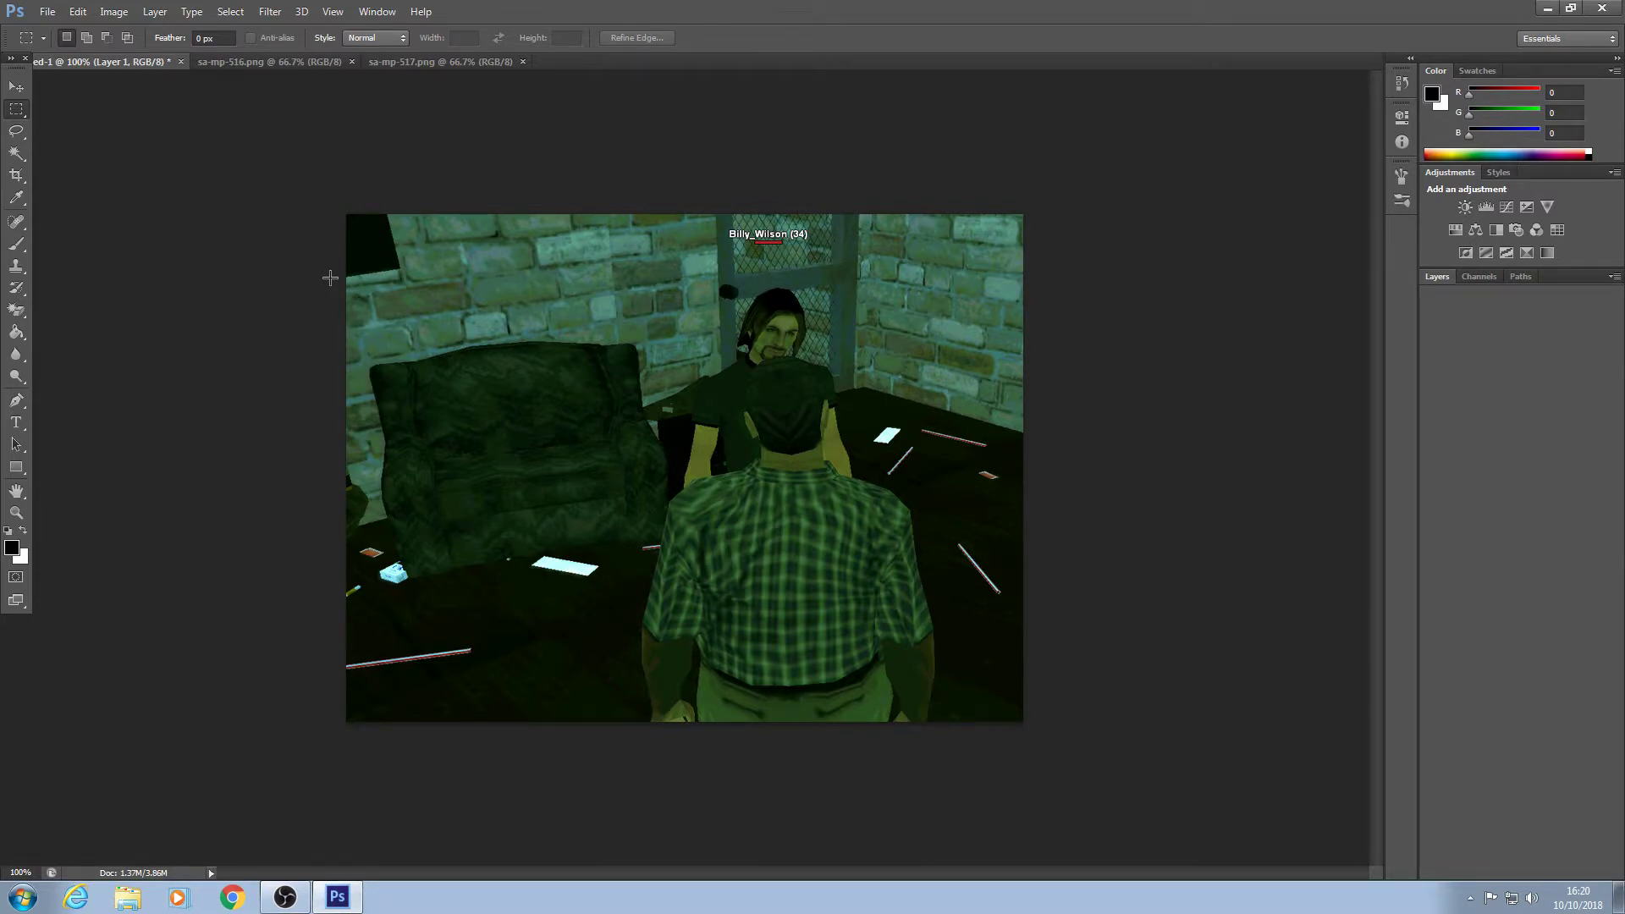
key(ctrl+v)
key(v)
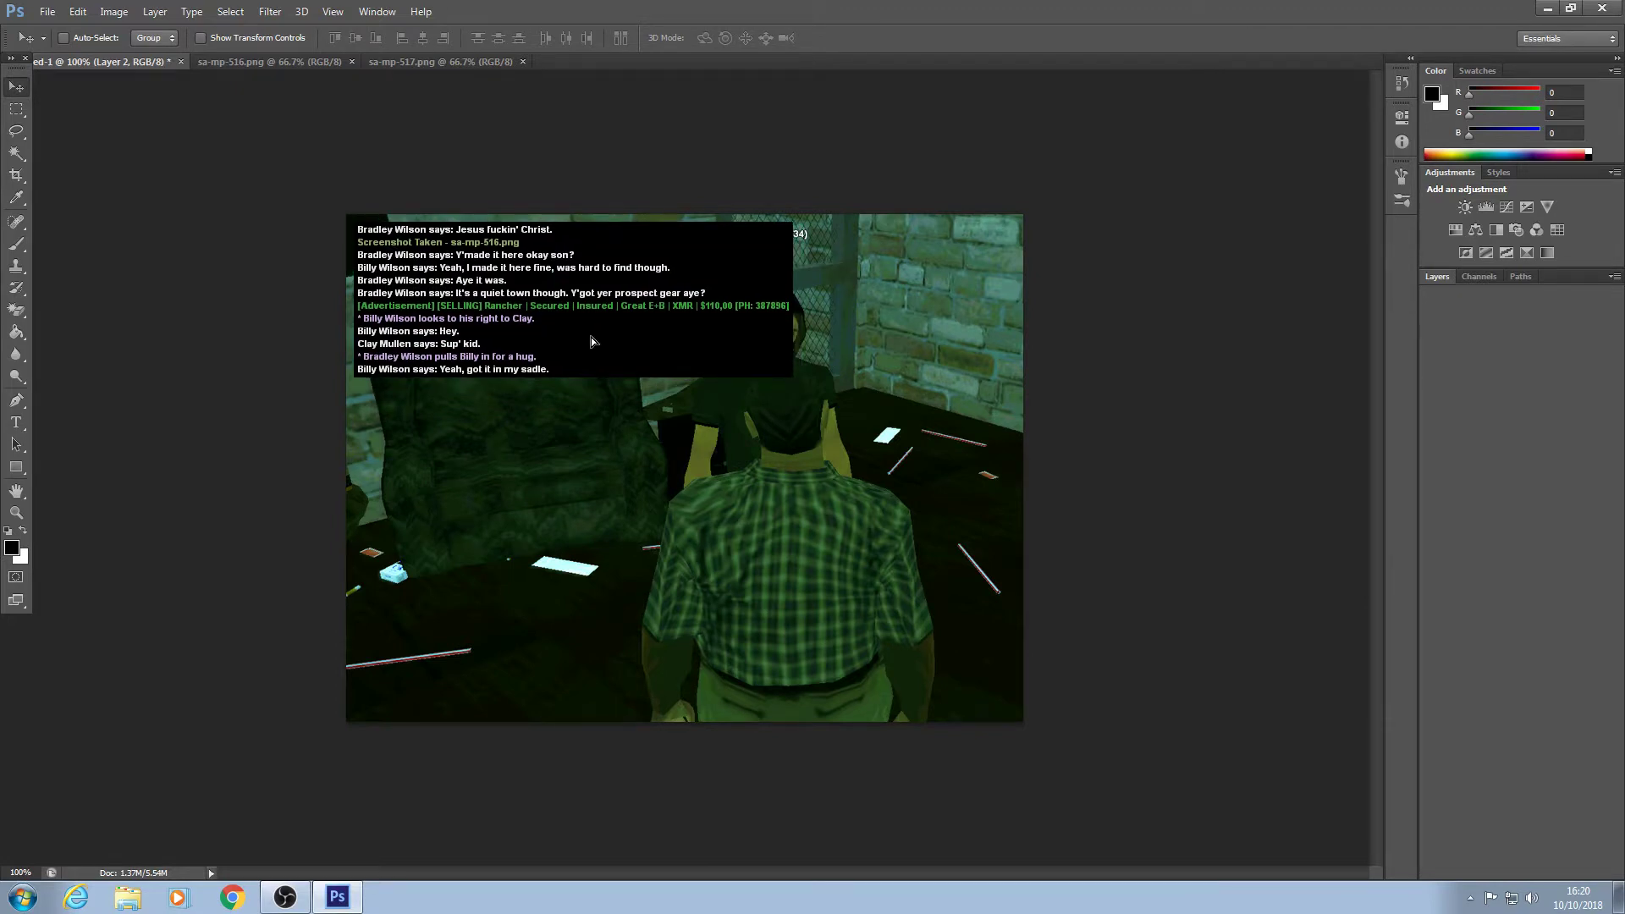
drag(591, 341, 885, 634)
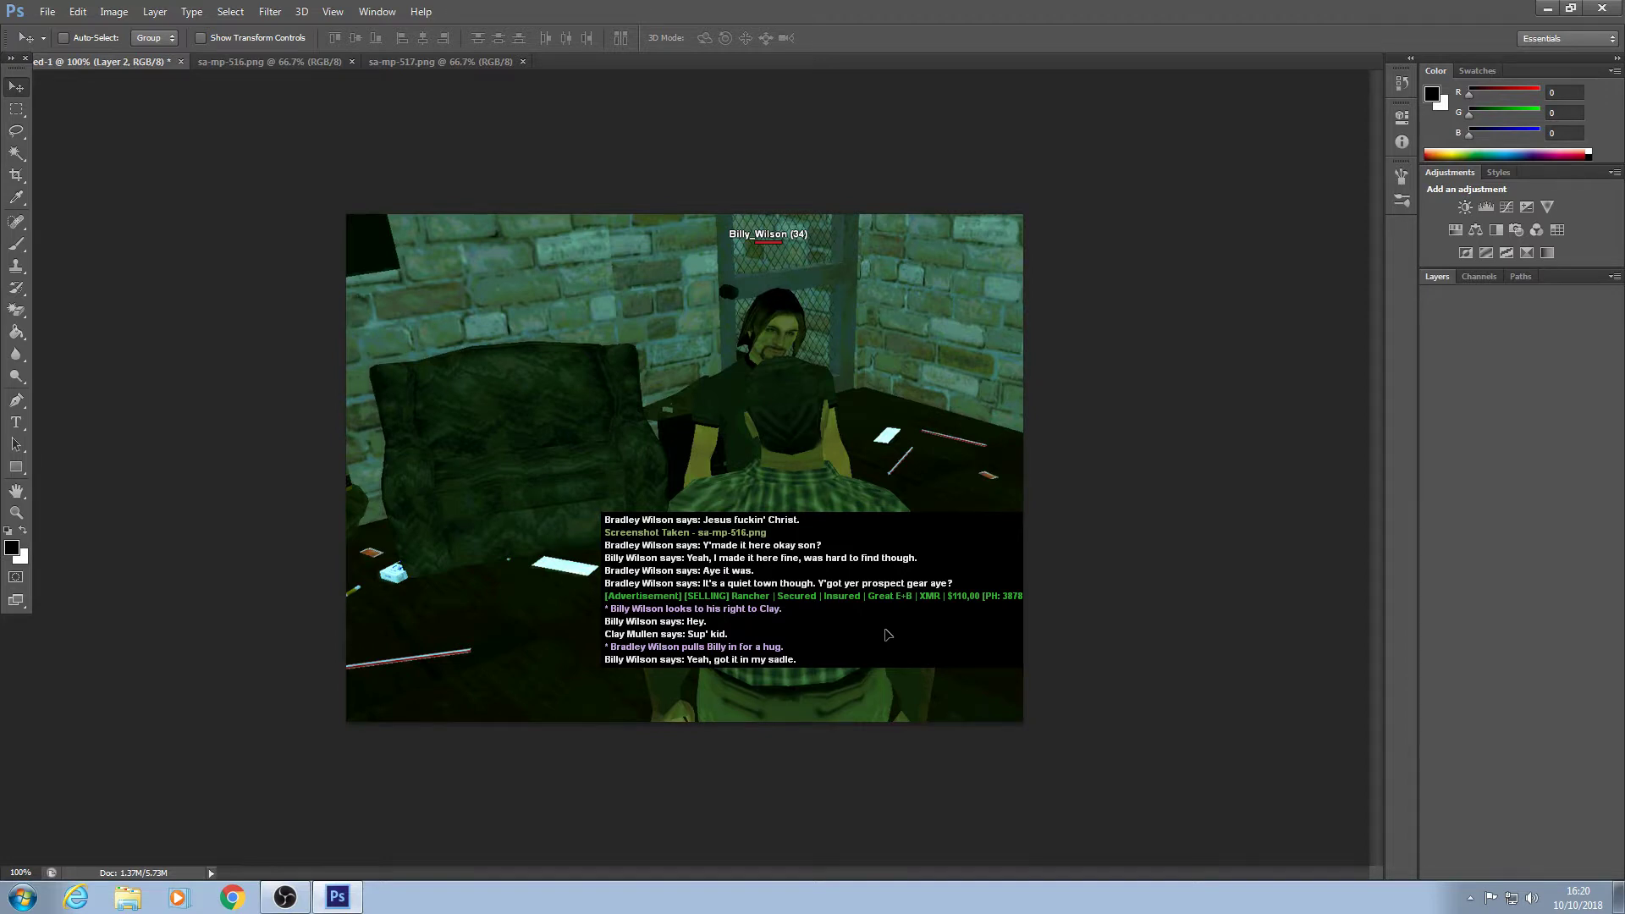
key(ctrl+z)
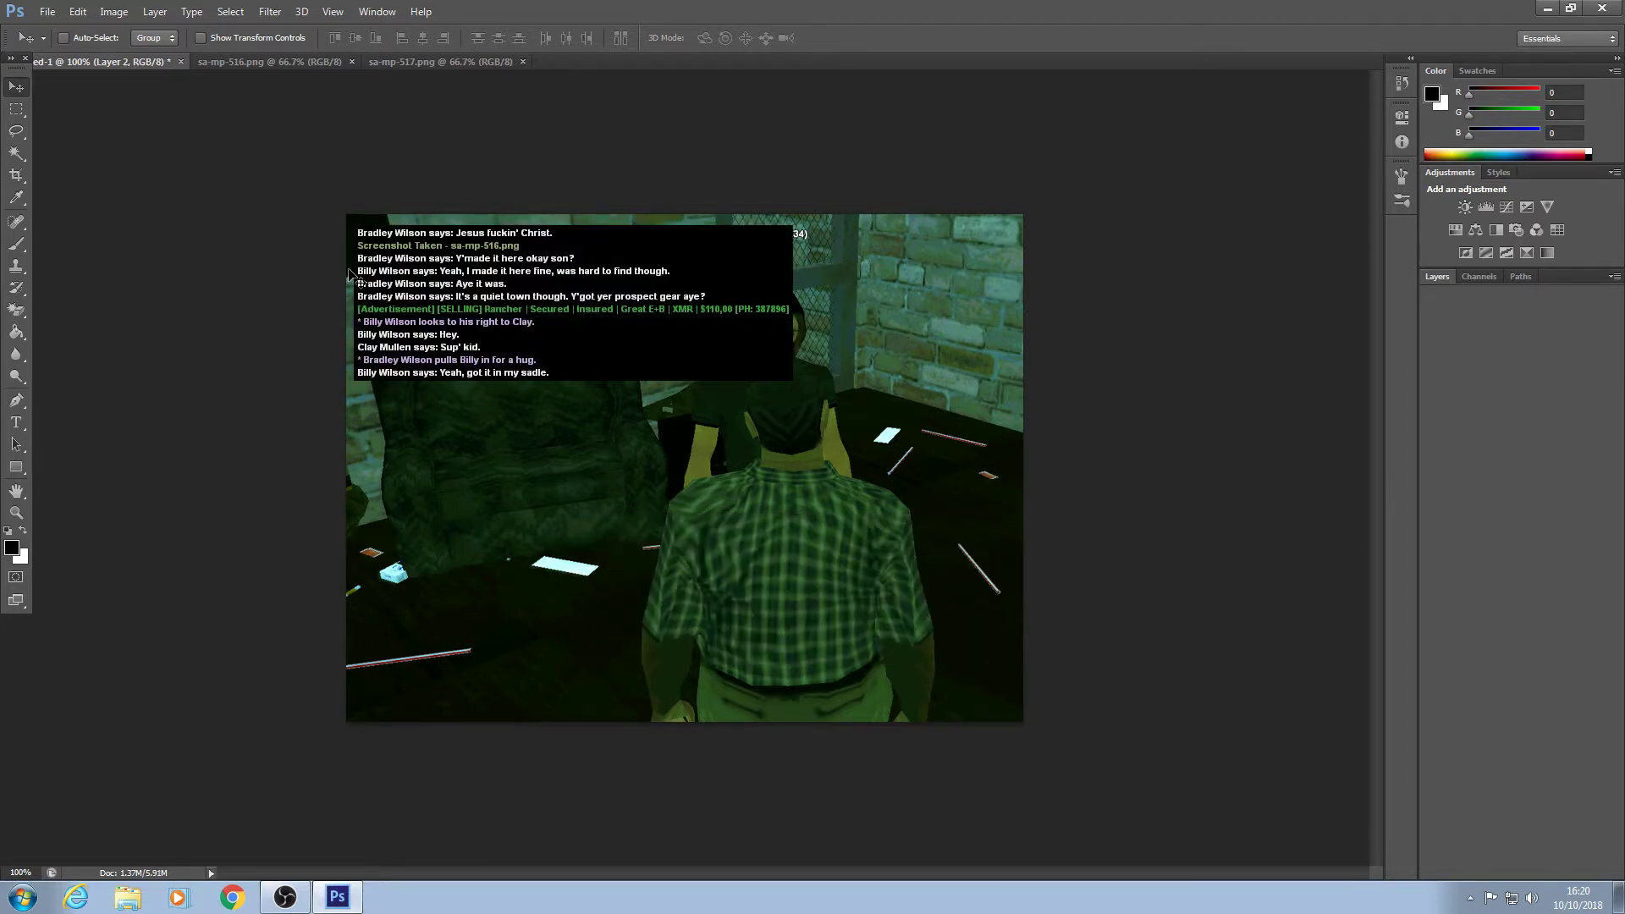
Erase the chat layer's black background with the Magic Eraser, Contiguous unchecked.
key(e)
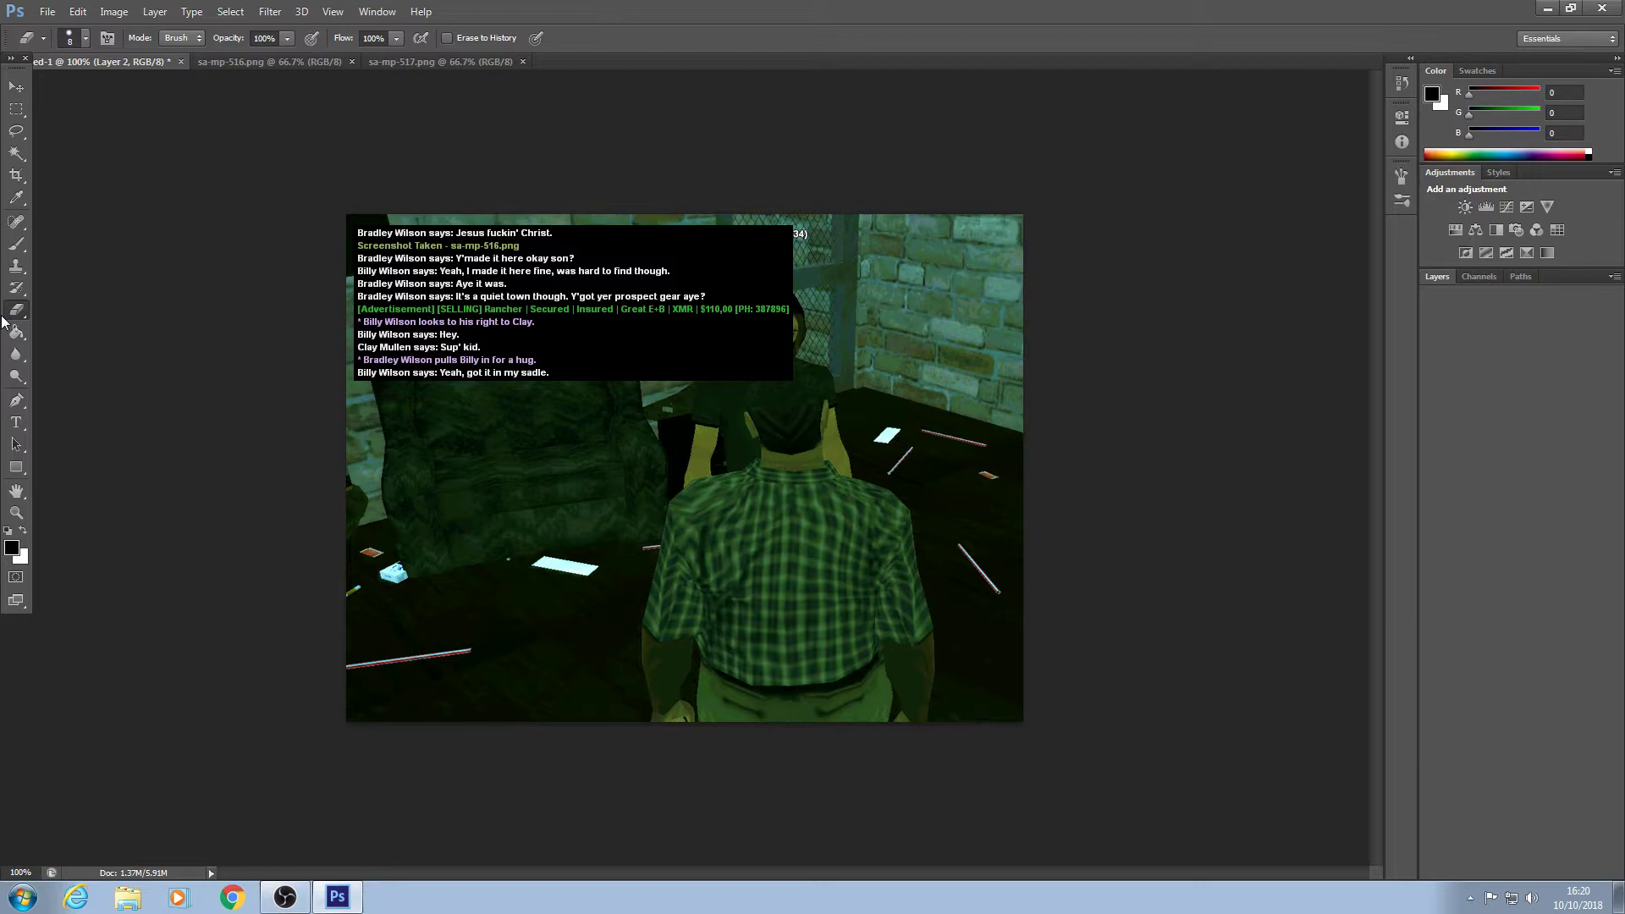
key(shift+e)
key(shift+e)
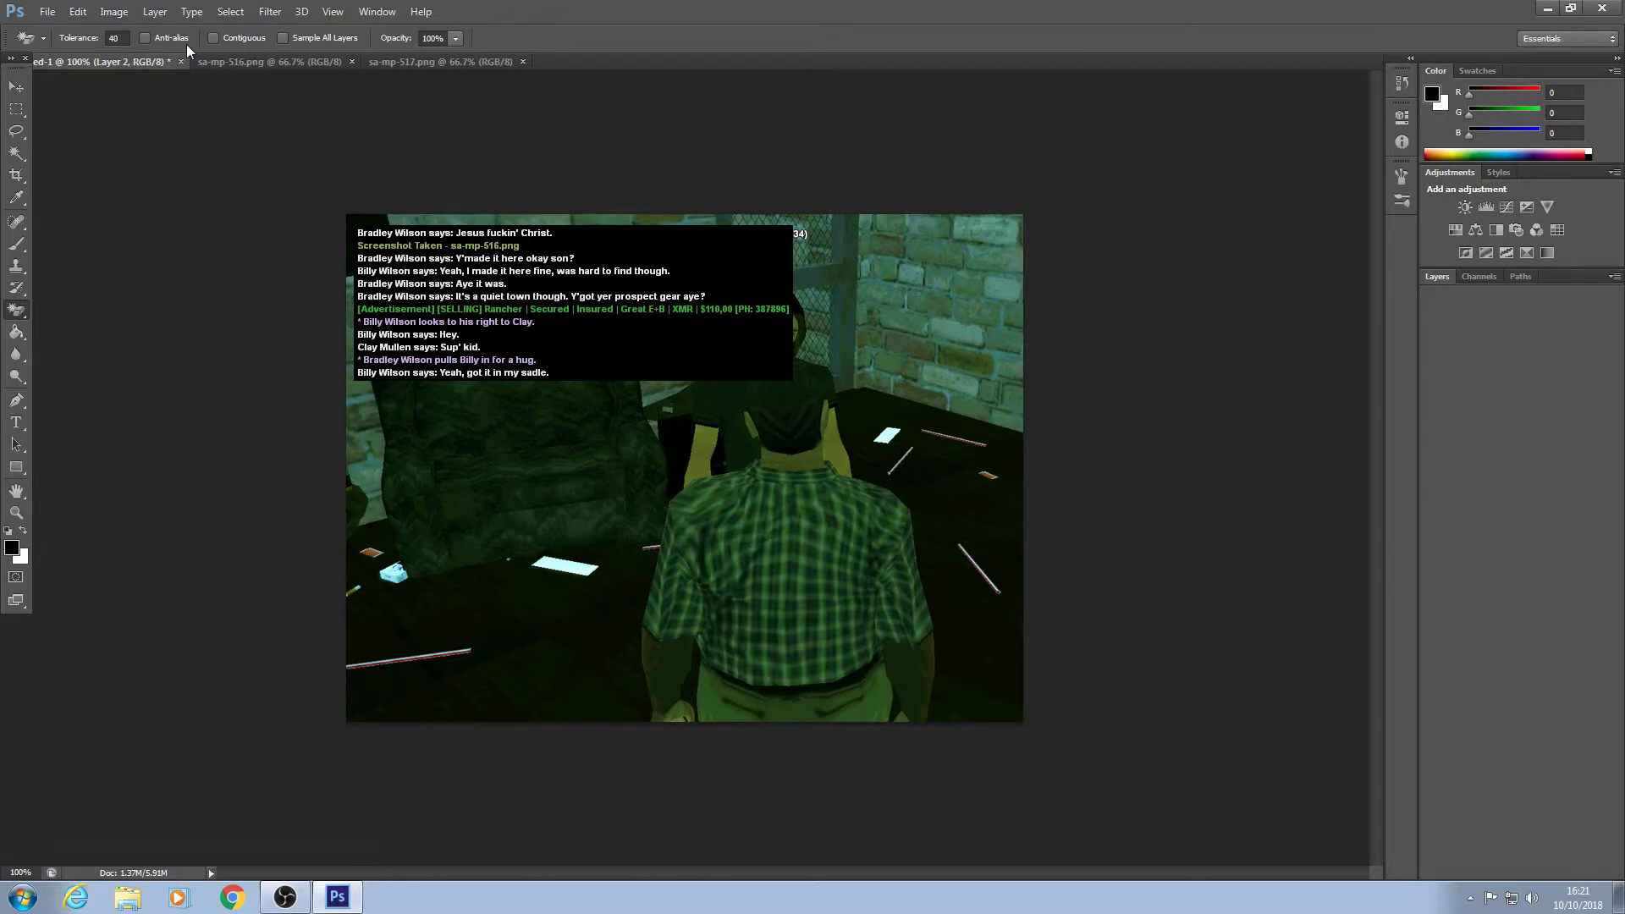
click(468, 379)
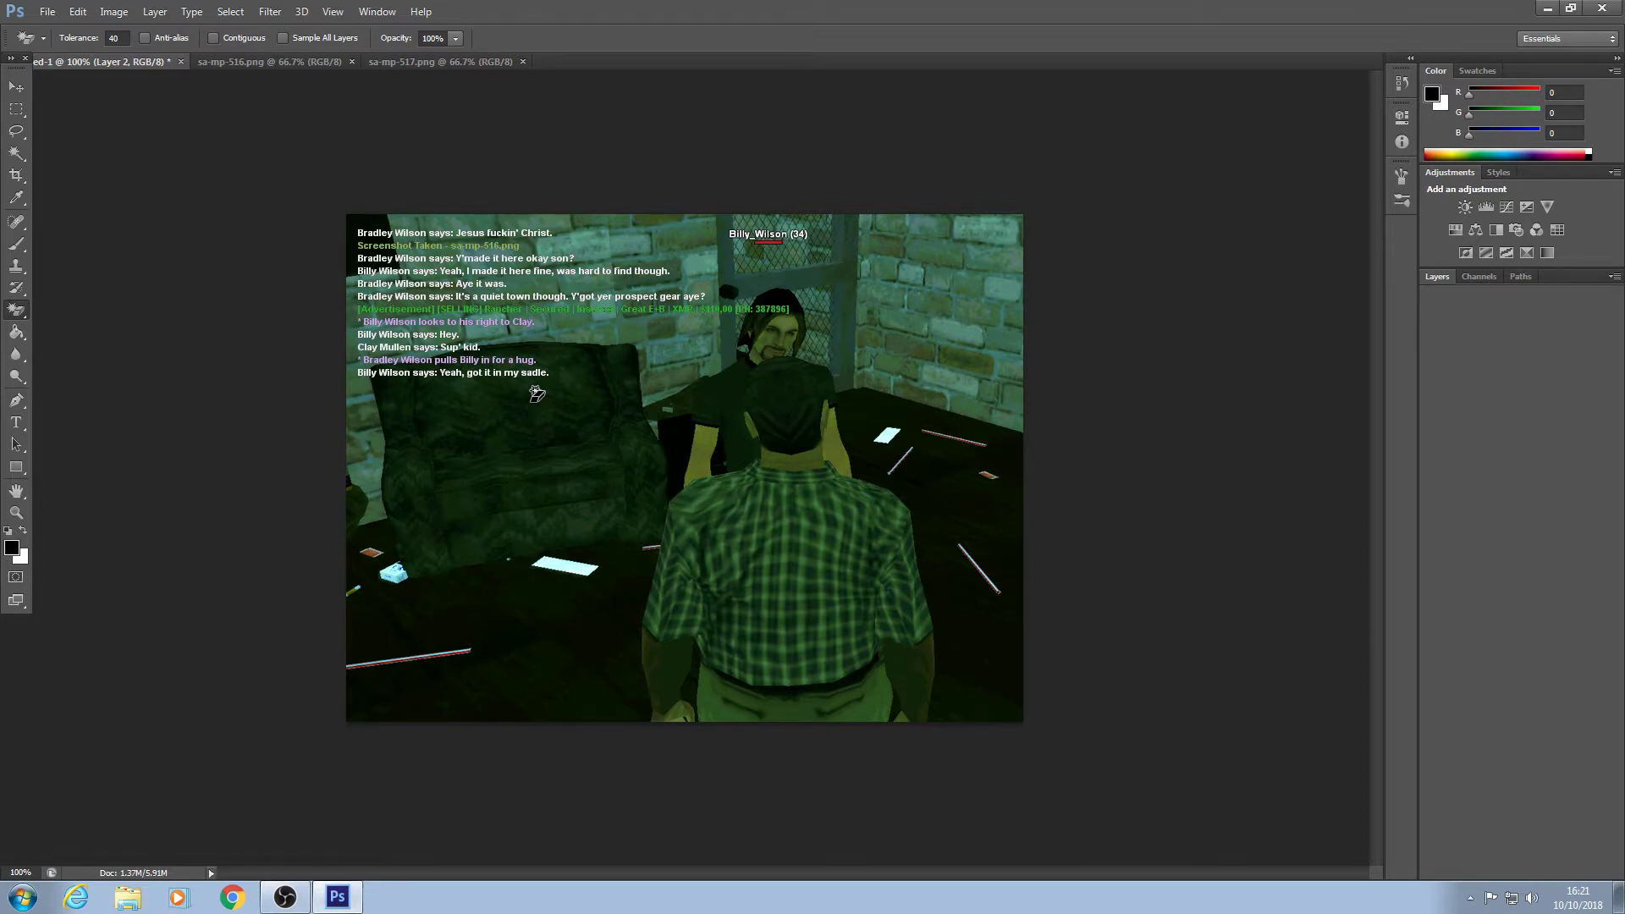
Delete the Screenshot Taken and green advertisement lines, keeping the Hey and Sup' kid lines.
key(m)
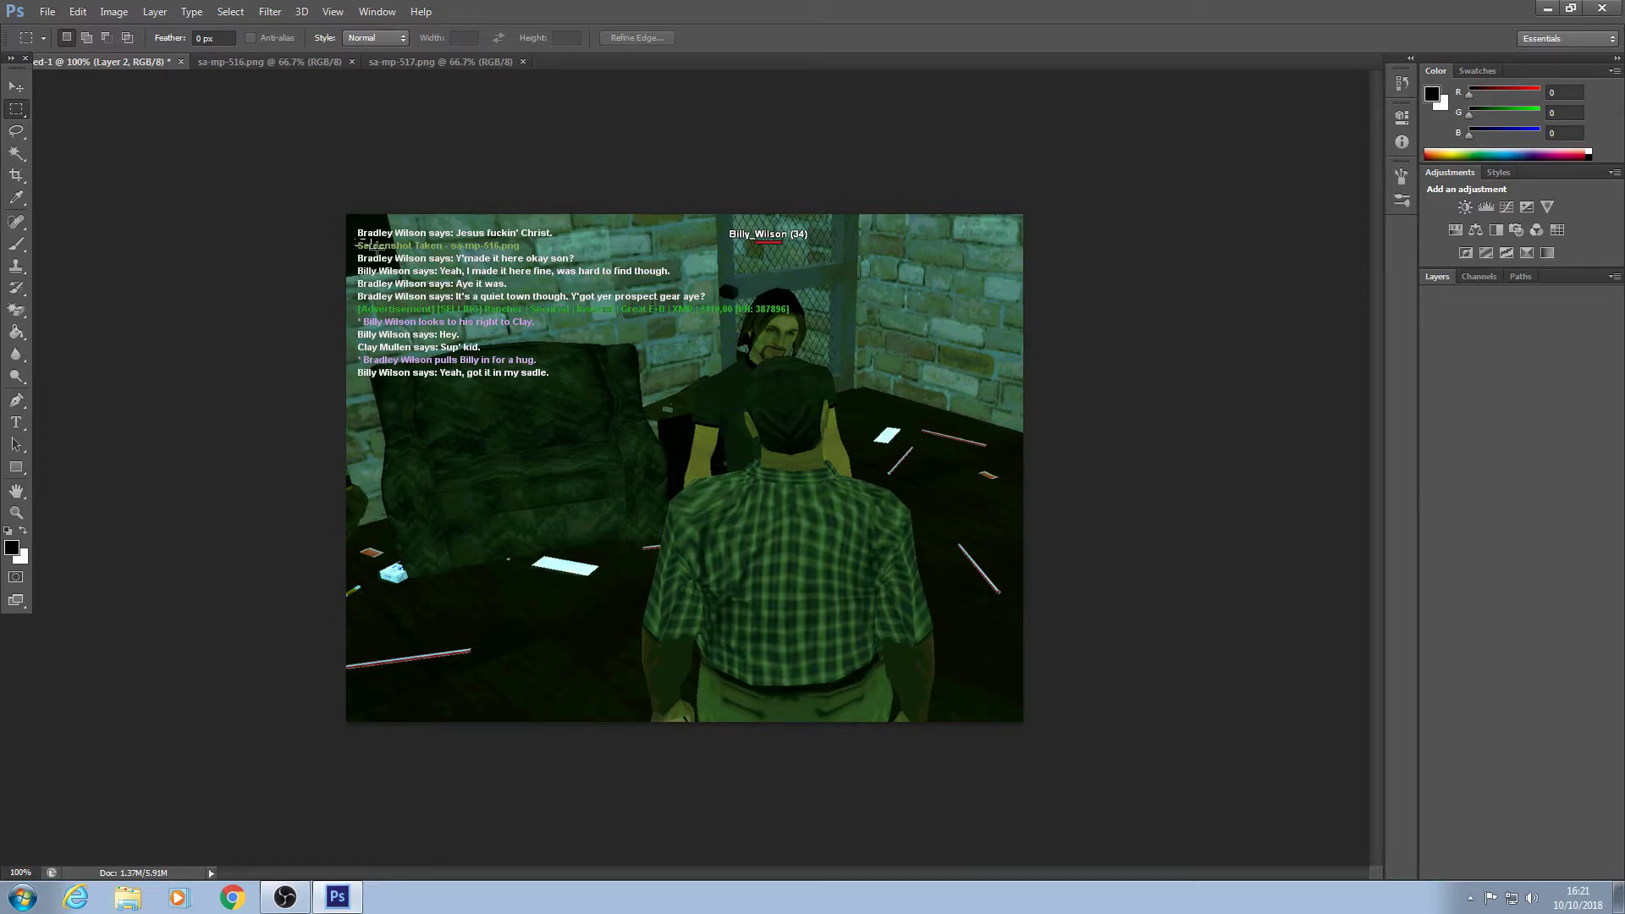
drag(355, 239, 524, 251)
key(Delete)
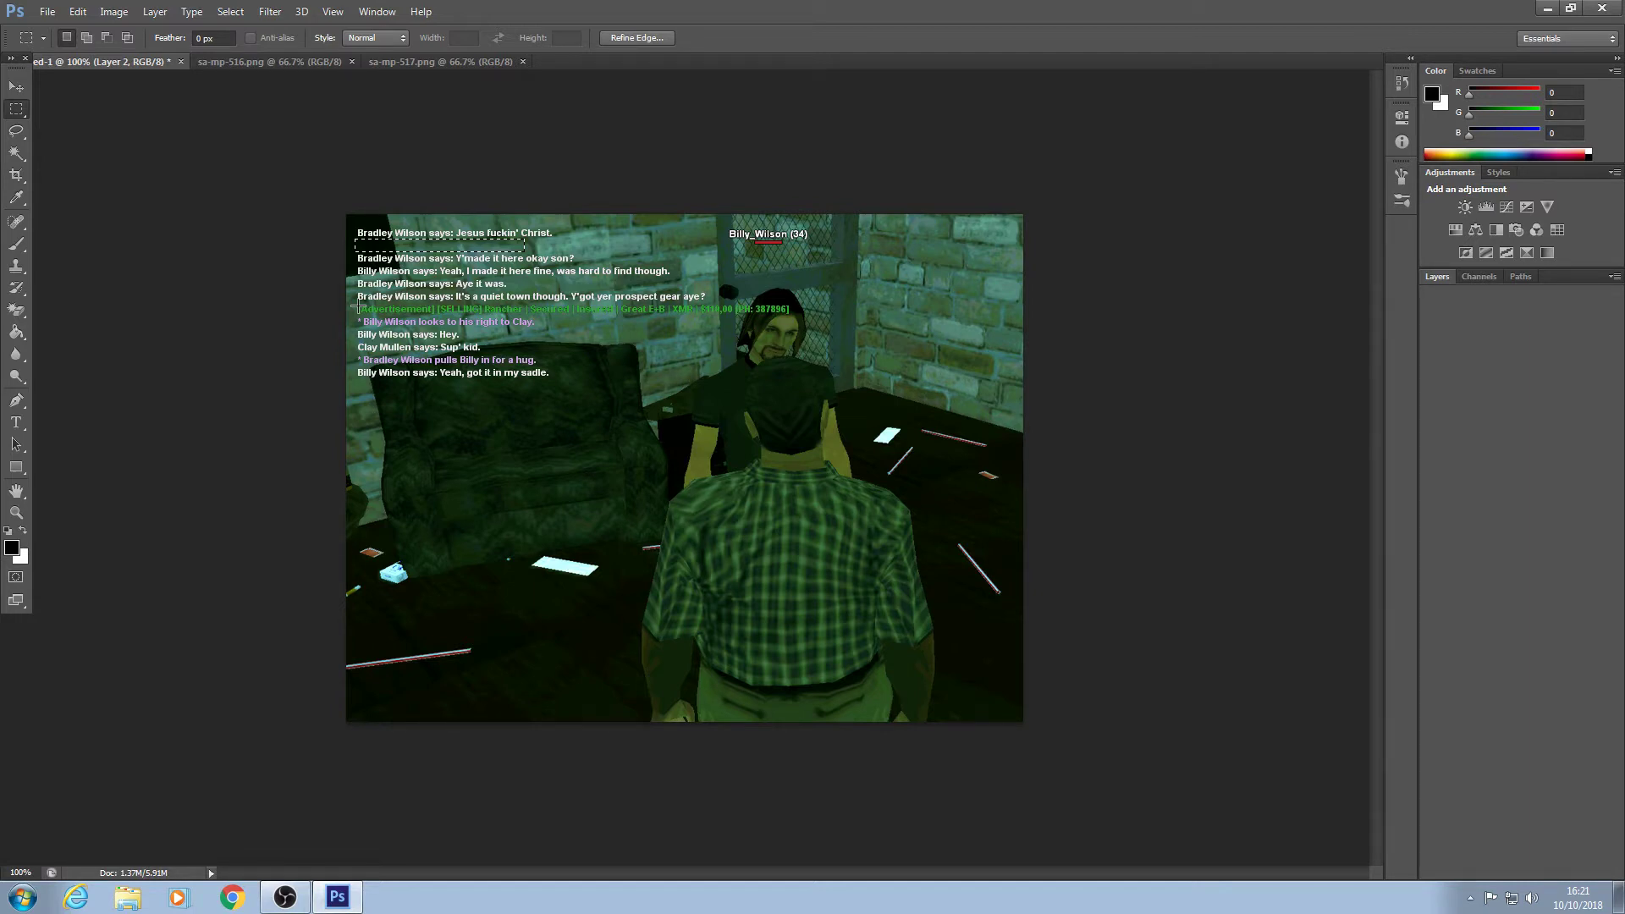
drag(355, 303, 791, 316)
key(Delete)
drag(355, 328, 481, 352)
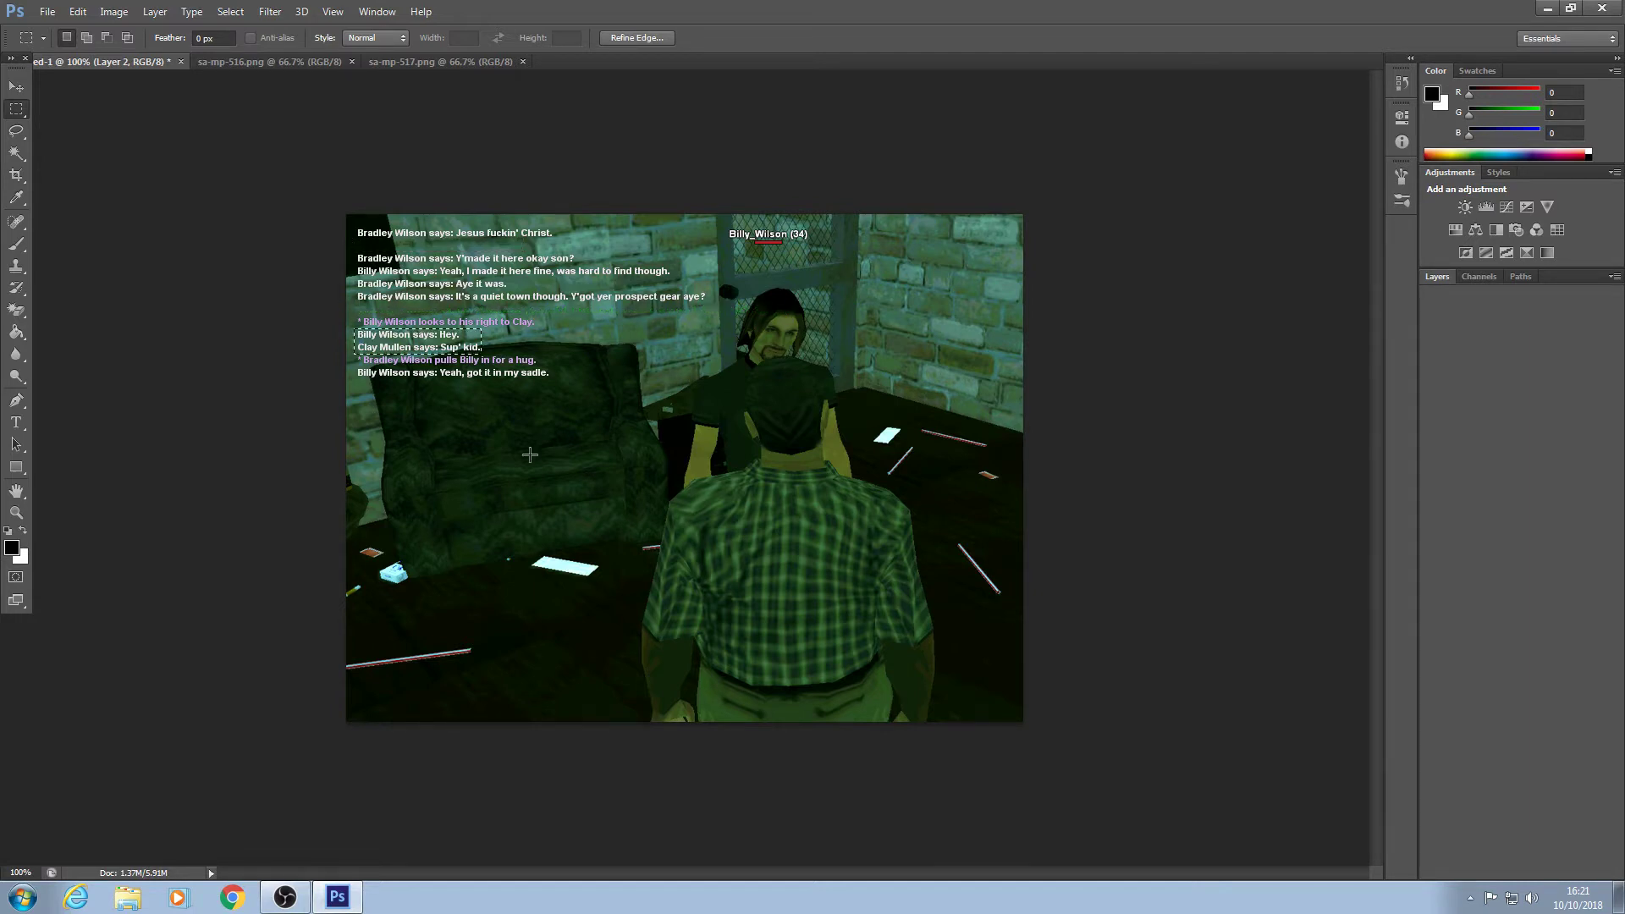
key(Delete)
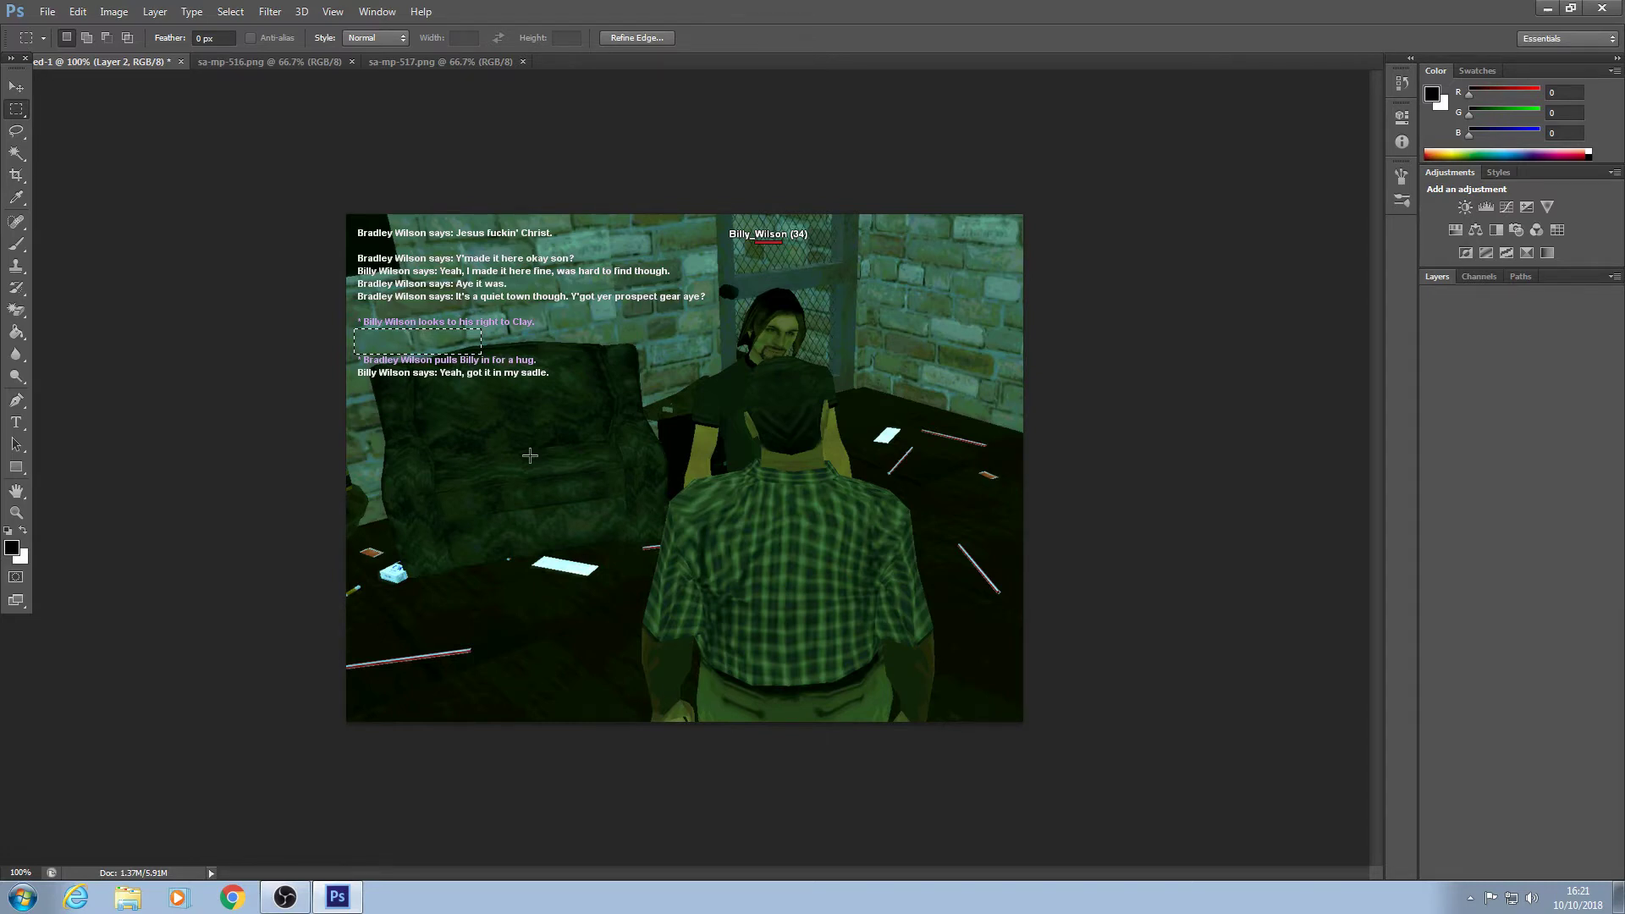
key(ctrl+alt+z)
key(ctrl+alt+z)
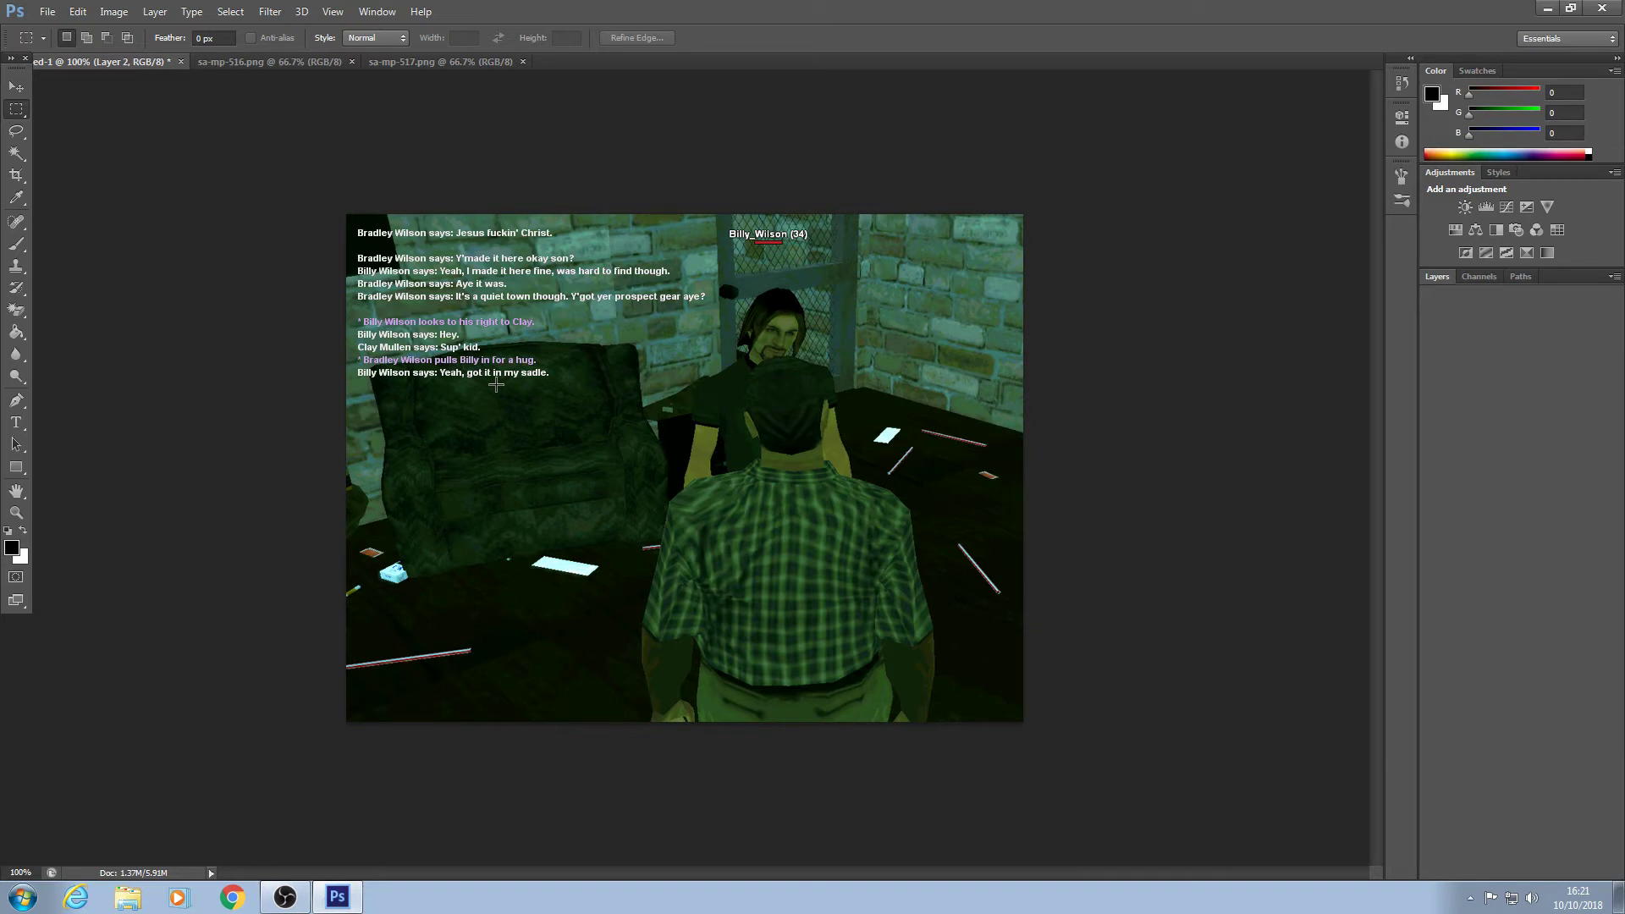
key(v)
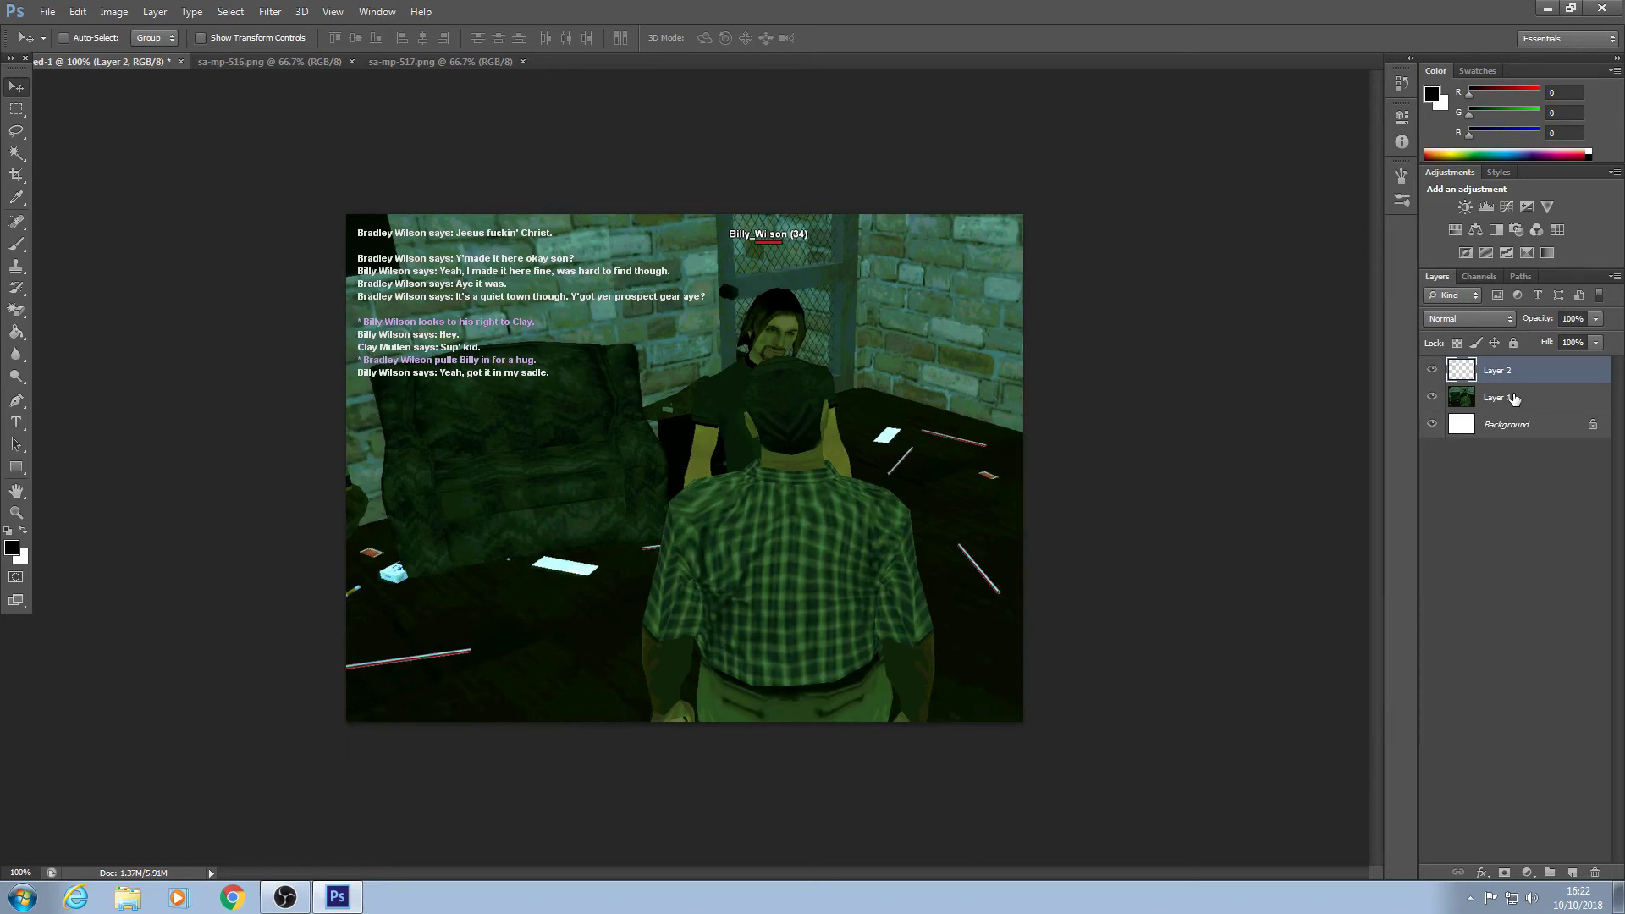
Give Layer 2 a 1 px black outside Stroke layer style.
double_click(1540, 371)
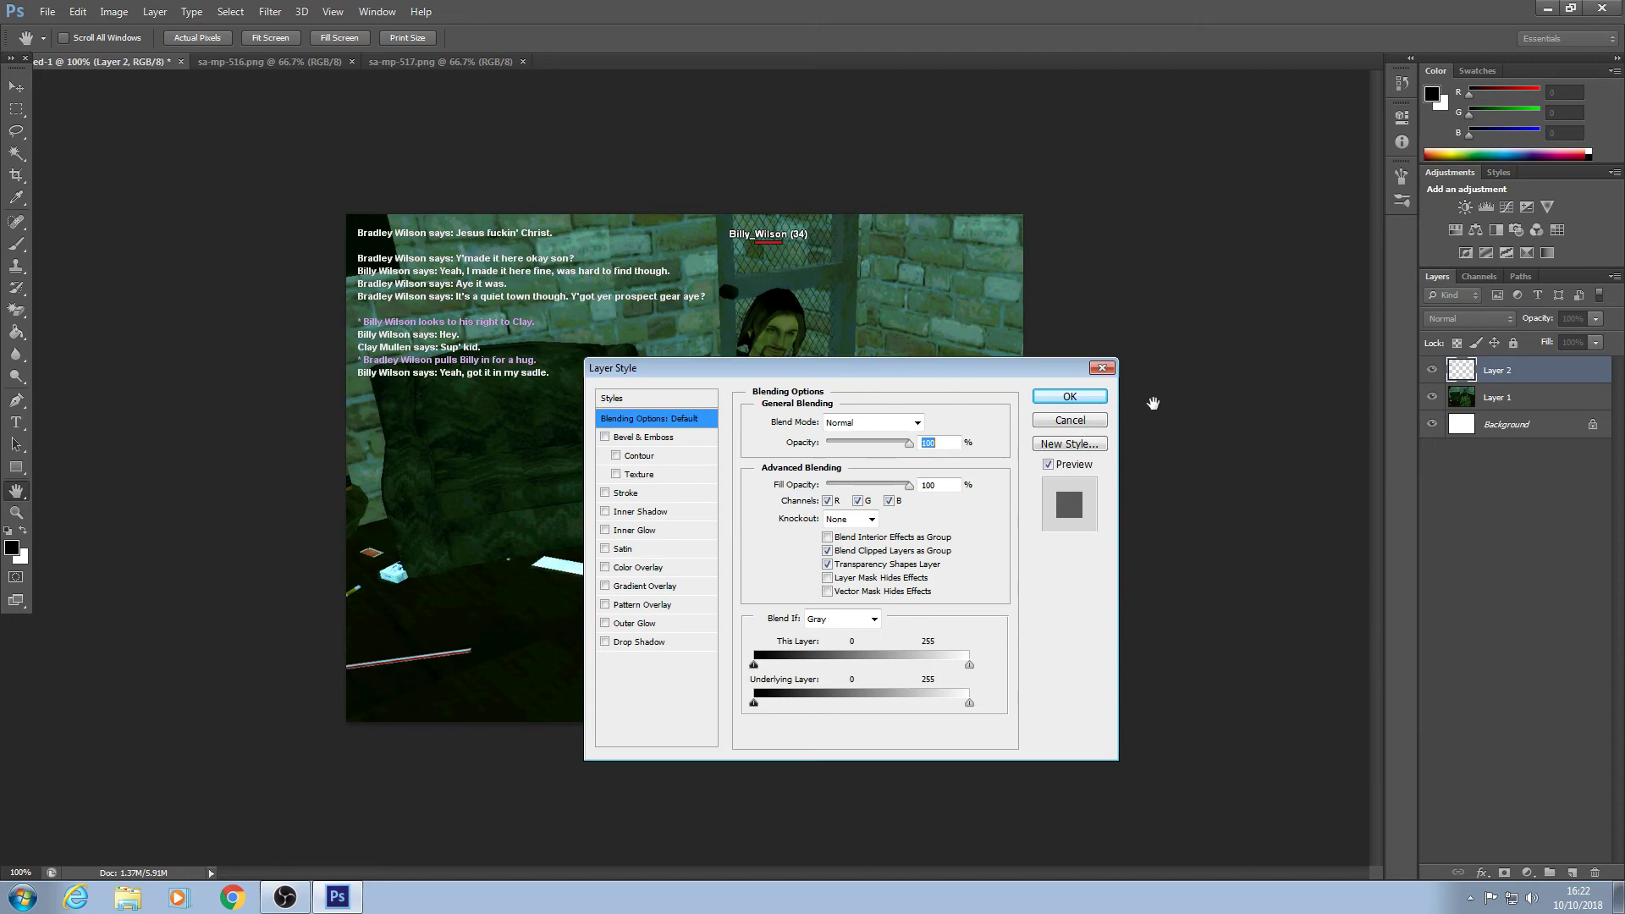
click(625, 492)
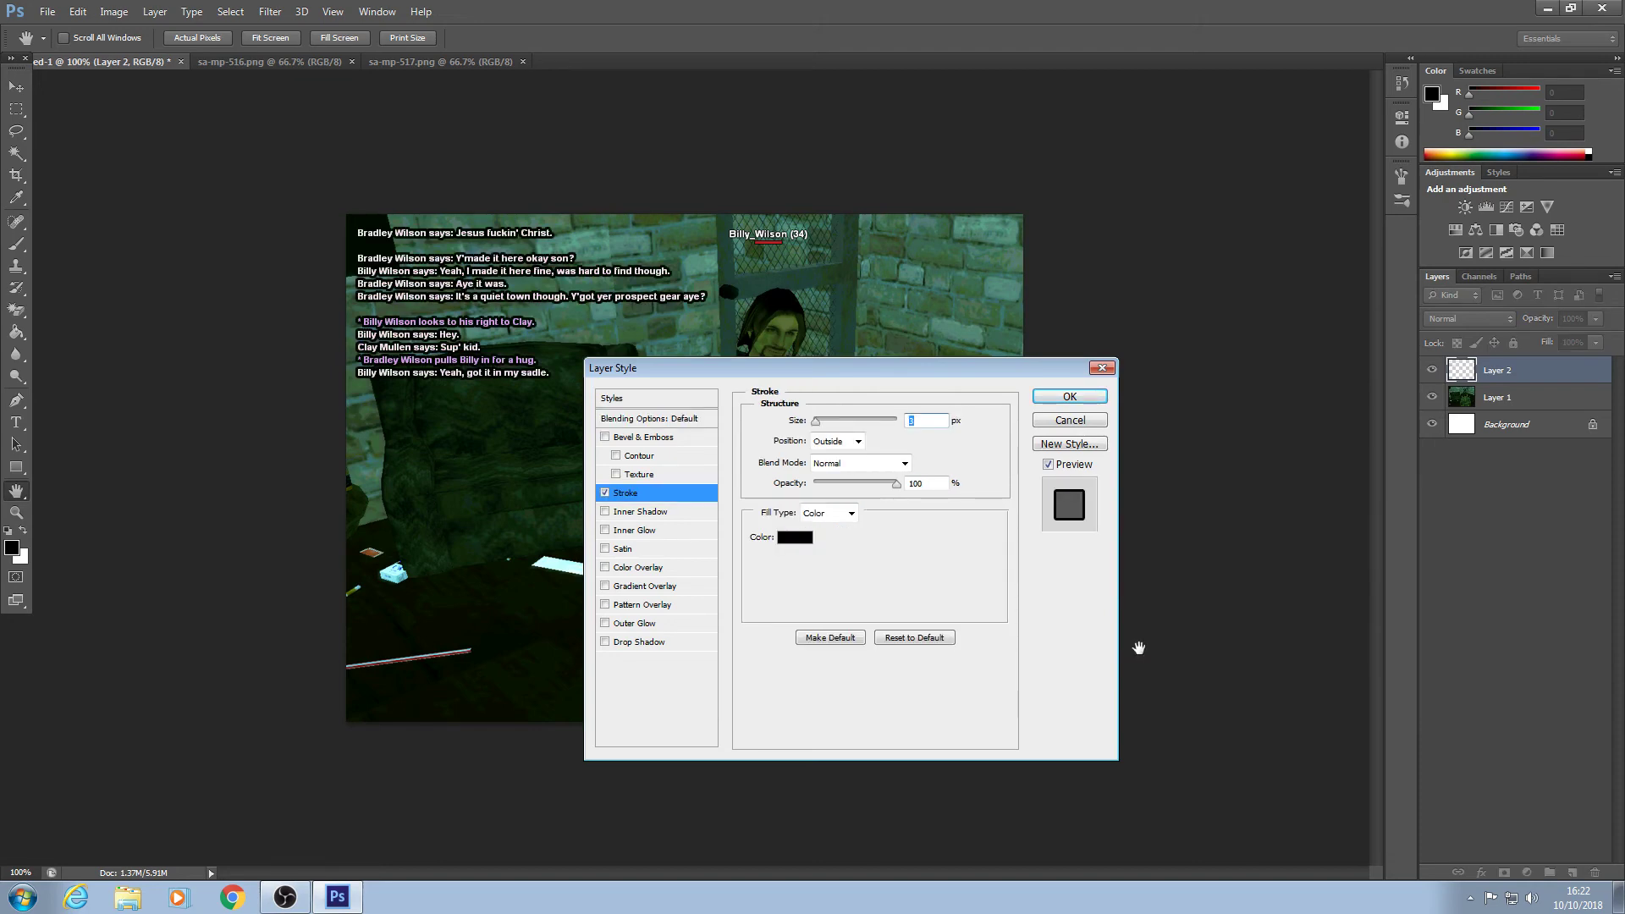
text(1)
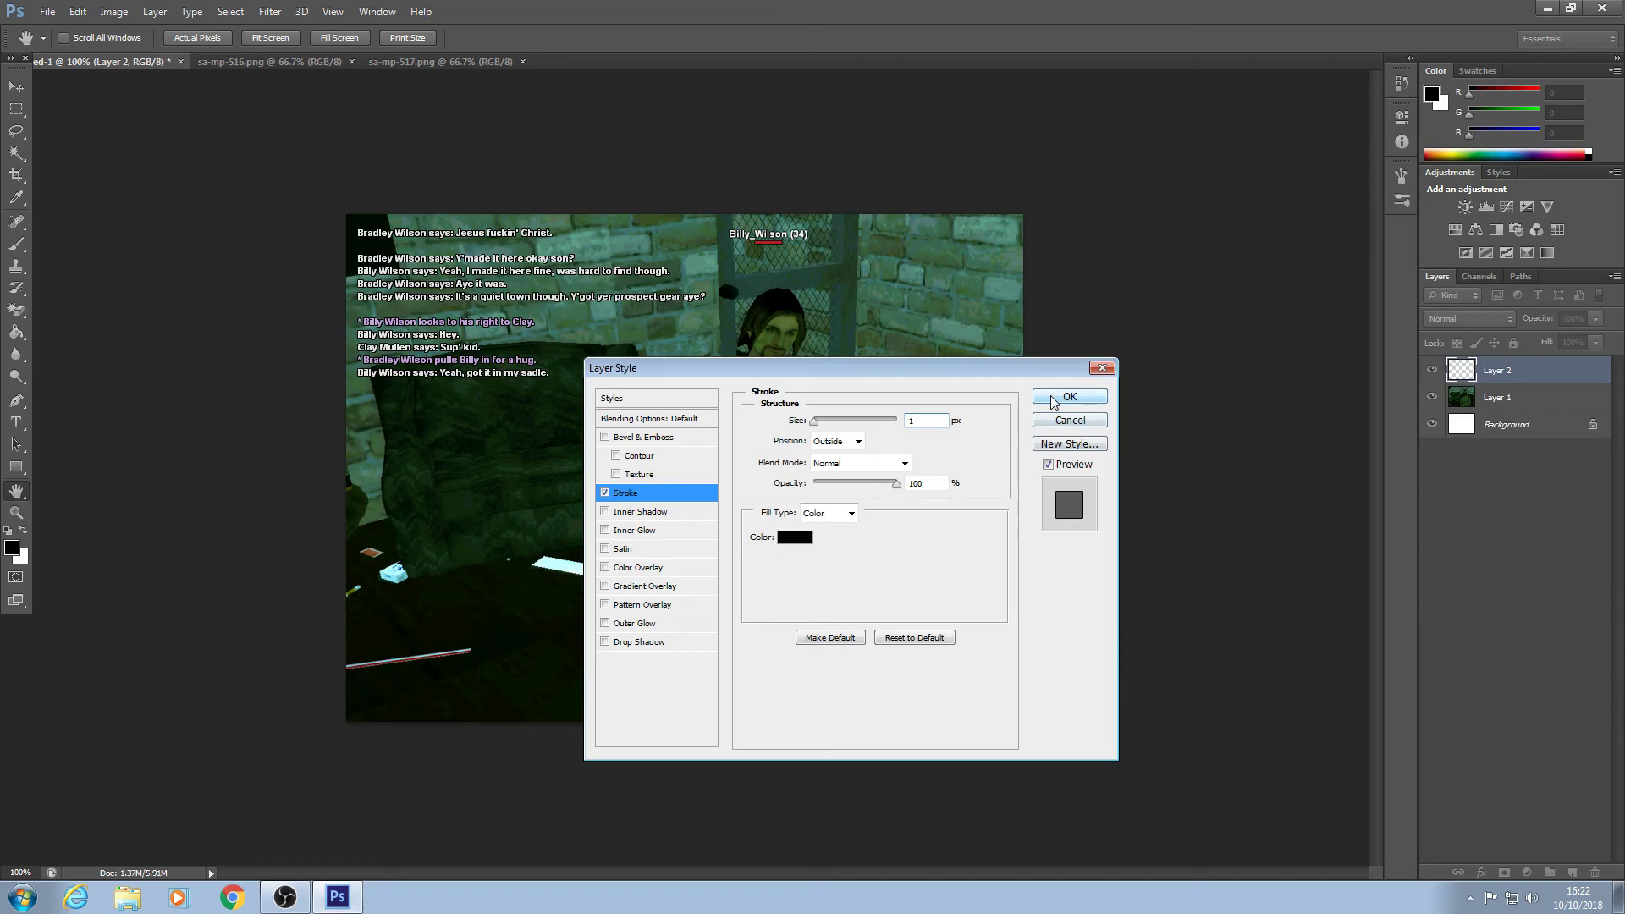
click(1068, 397)
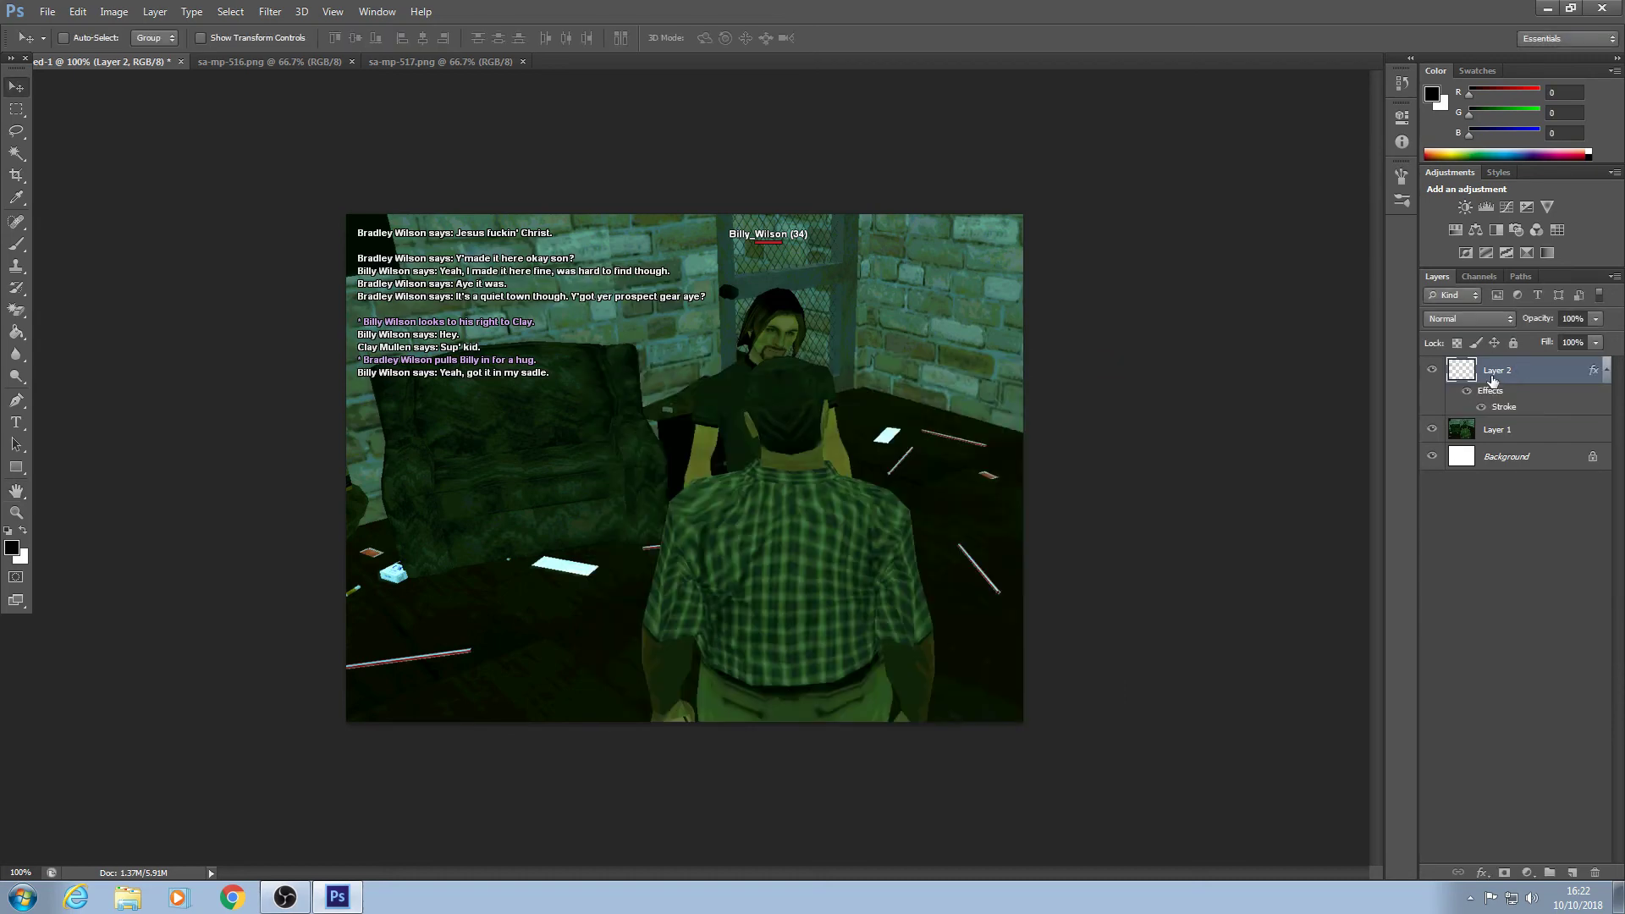